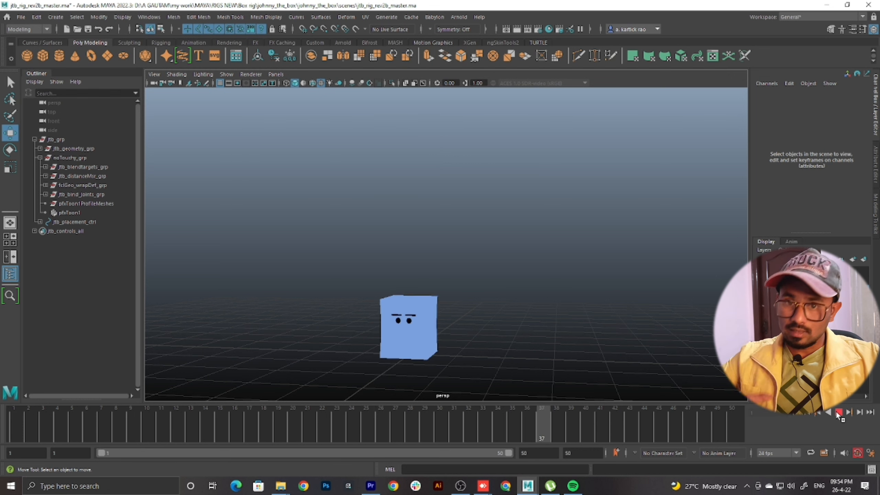
Stop the playback at frame 1 and show the box rig's control curves in the viewport
click(839, 414)
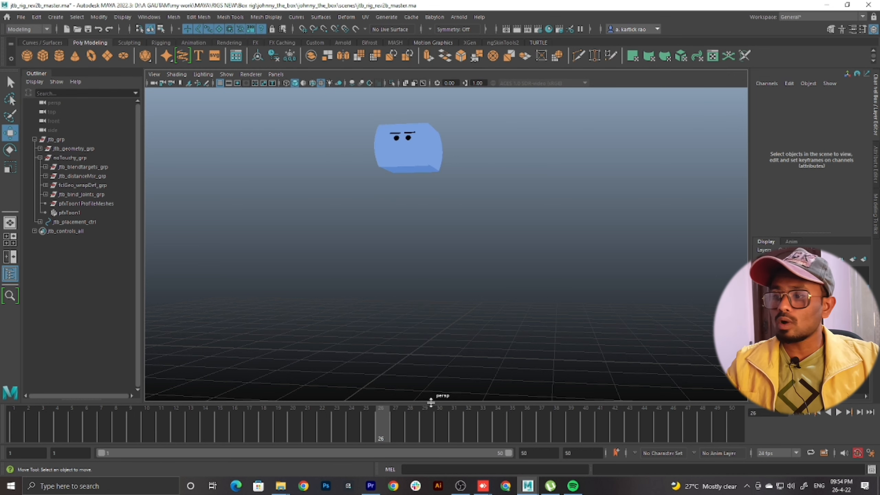
click(8, 432)
scroll(672, 190, down, 4)
scroll(346, 237, up, 3)
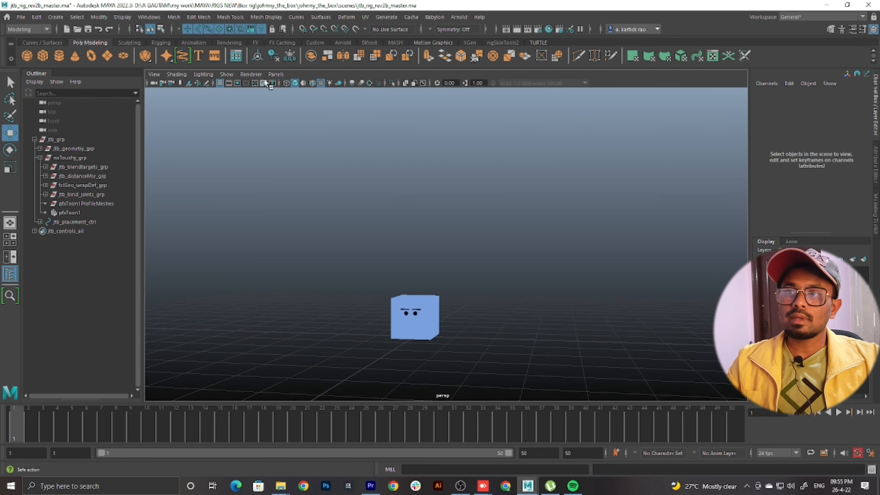
click(231, 75)
click(234, 125)
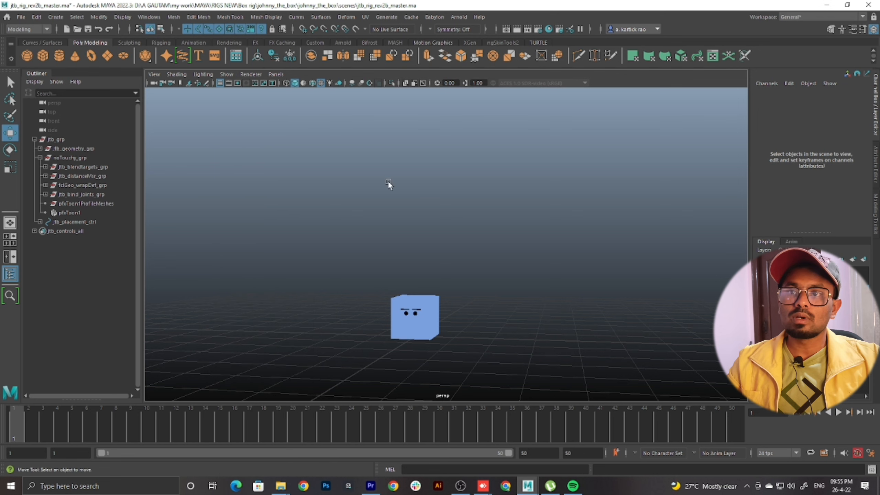
Delete all existing keyframes of the box rig's controls from the timeline
drag(612, 233, 162, 454)
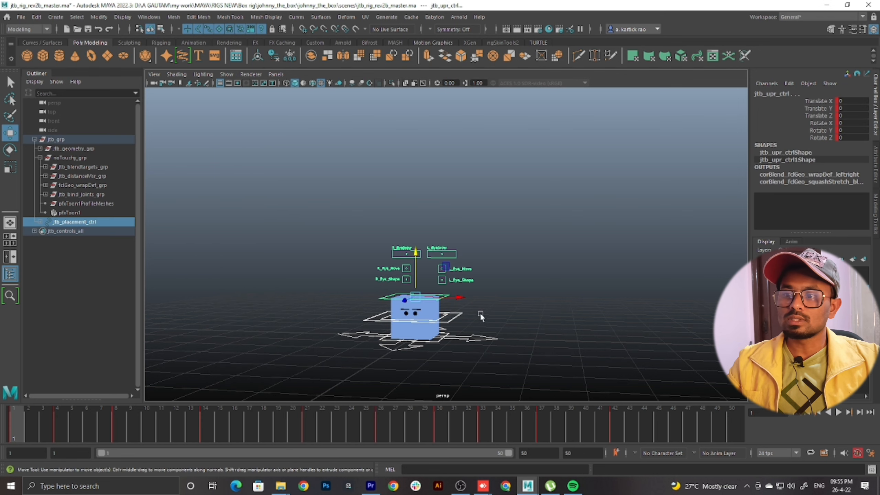
key(alt+v)
drag(1, 450, 577, 442)
shift+drag(662, 432, 2, 455)
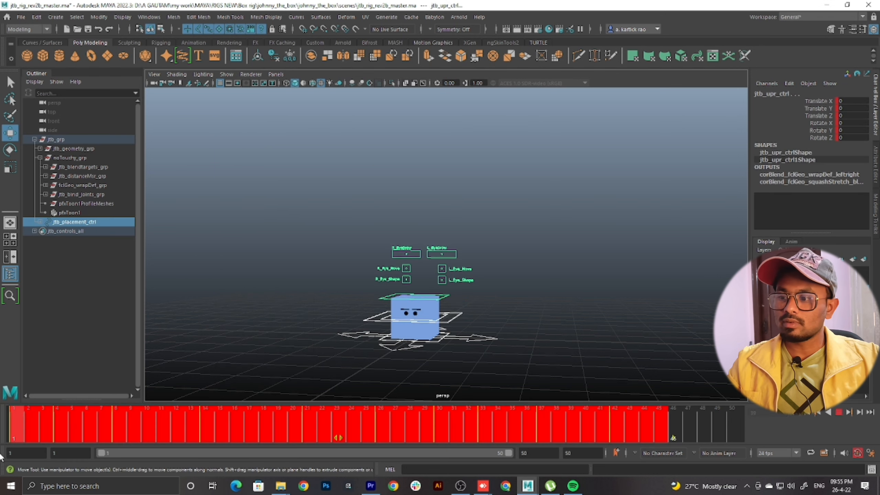
right_click(131, 416)
click(153, 272)
click(563, 278)
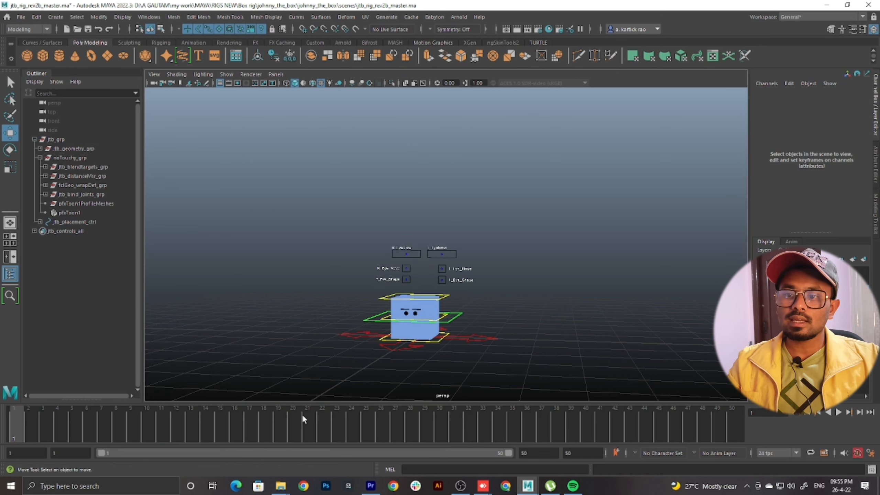
Set a keyframe at frame 1 on all of the rig's controls in their rest pose
key(alt+v)
click(14, 418)
scroll(404, 297, up, 4)
alt+middle_drag(403, 297, 431, 248)
drag(577, 156, 23, 480)
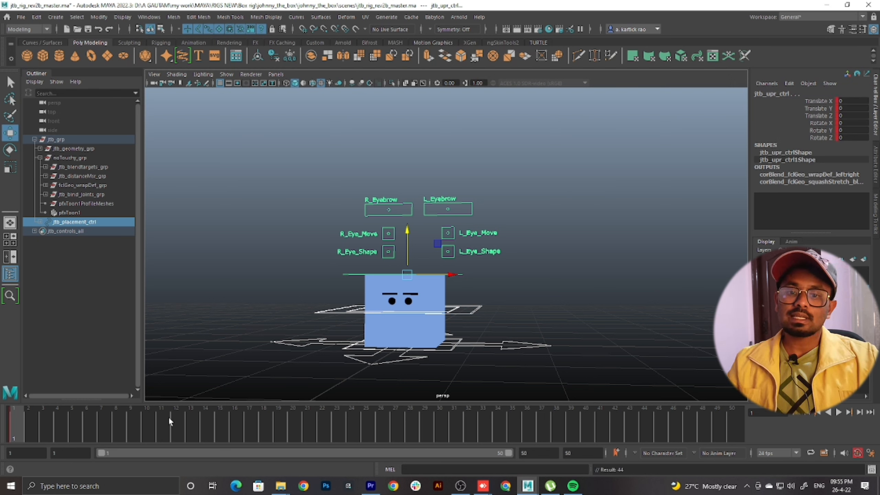
key(s)
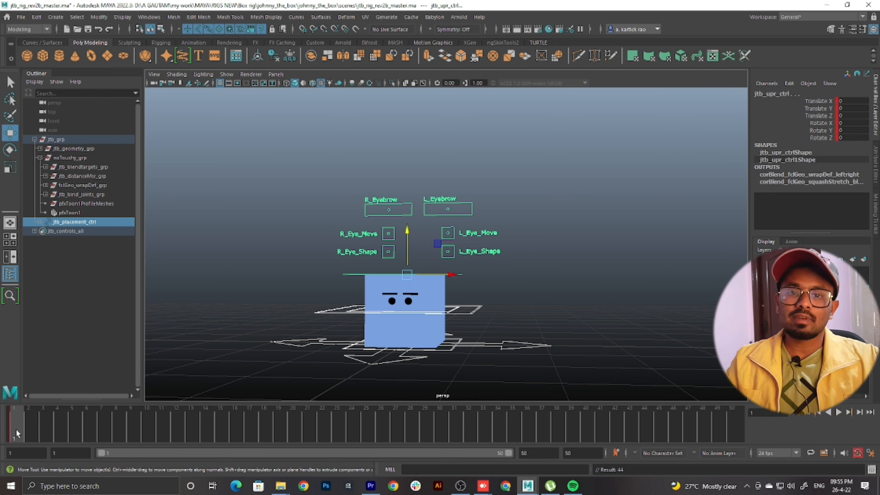
key(alt+v)
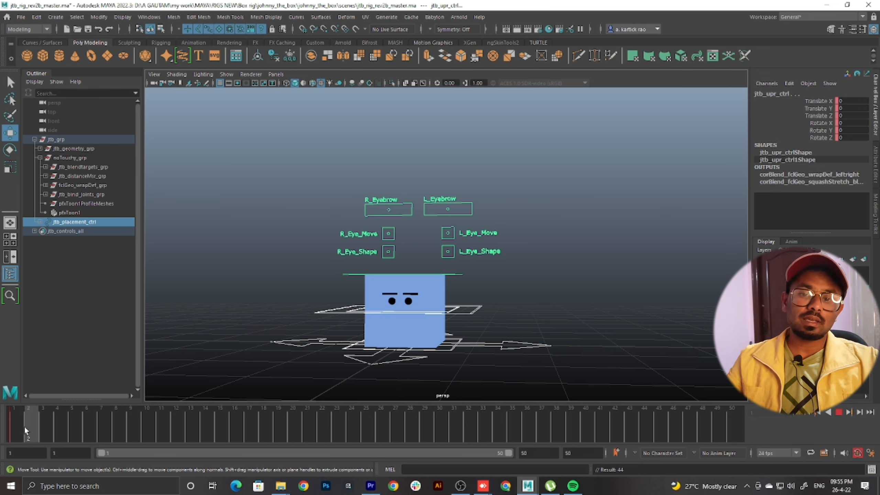
key(alt+v)
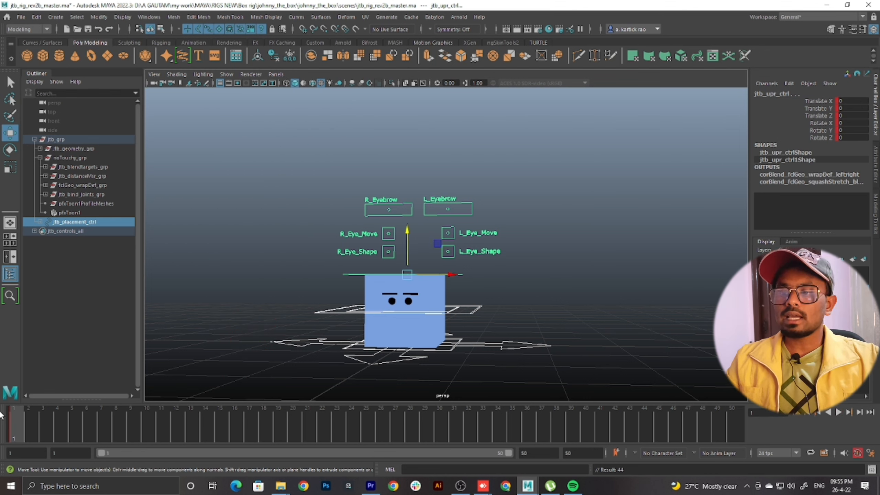
Move the timeline to frame 24 and deselect the rig's controls
alt+drag(470, 311, 538, 301)
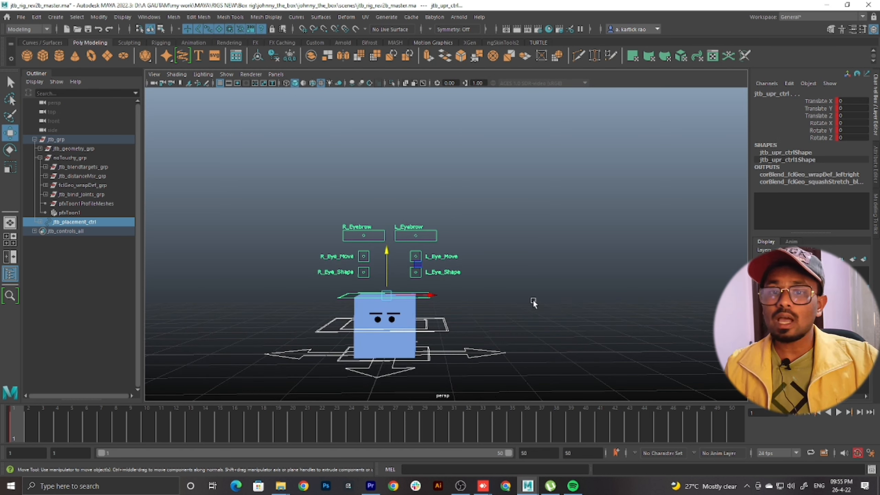
alt+middle_drag(533, 299, 545, 294)
alt+drag(545, 295, 531, 278)
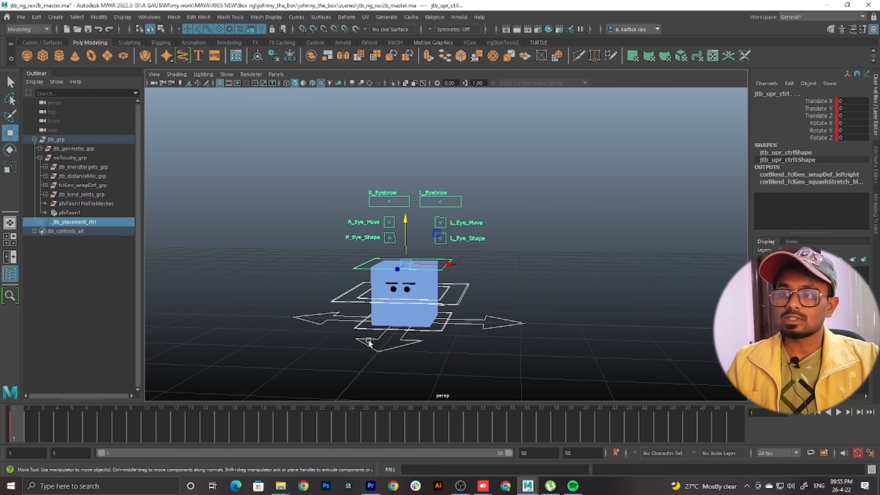
drag(63, 425, 528, 419)
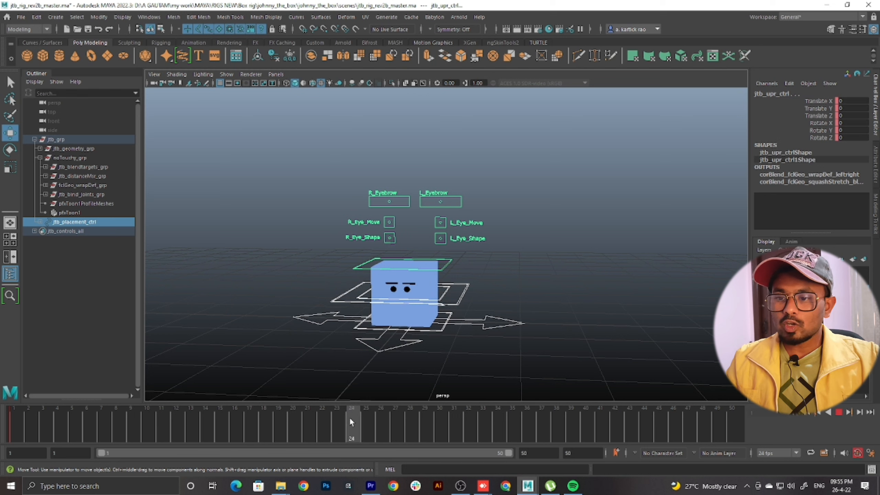
drag(350, 417, 357, 436)
scroll(400, 282, down, 3)
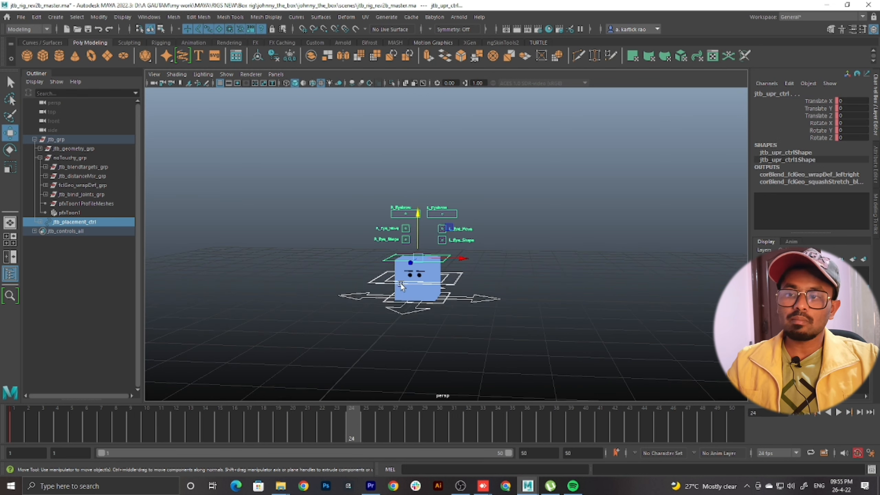
scroll(401, 282, up, 3)
alt+drag(421, 285, 542, 266)
click(542, 266)
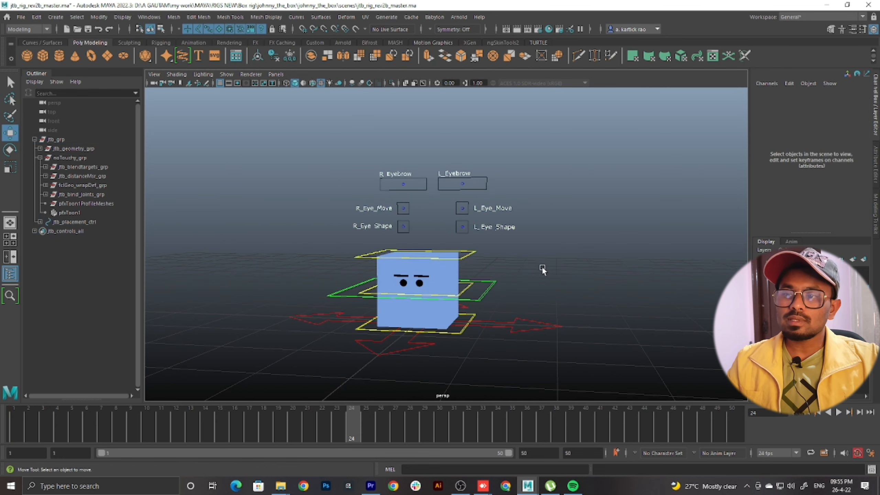
Test the arrow-shaped placement control by moving it sideways and upward, undoing each move
click(500, 329)
drag(436, 320, 394, 326)
key(ctrl+z)
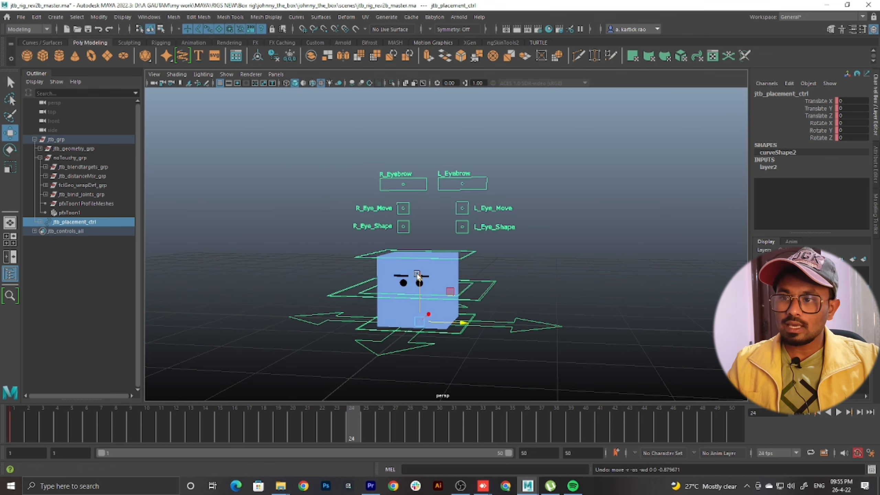
drag(420, 277, 421, 249)
key(ctrl+z)
click(552, 308)
click(537, 331)
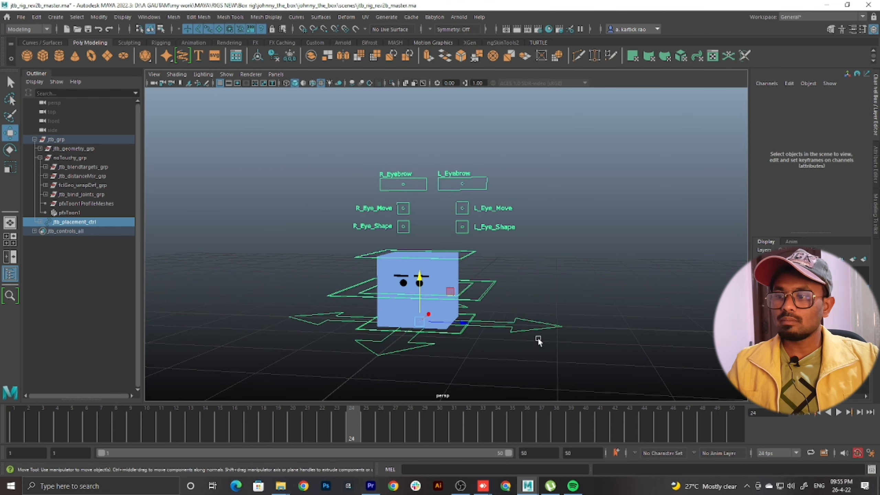
Test the upper and lower box controls by moving each one upward, undoing each move
click(470, 254)
click(470, 253)
drag(421, 212, 421, 184)
key(ctrl+z)
click(471, 307)
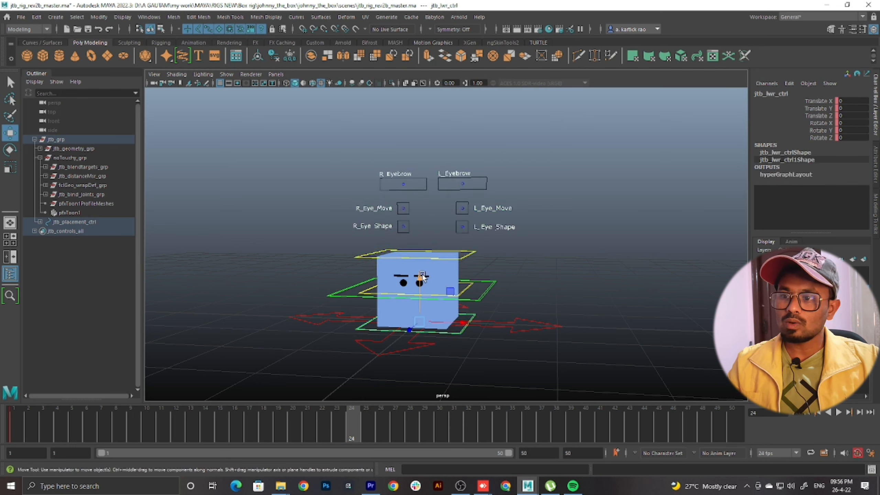
drag(421, 277, 421, 237)
key(ctrl+z)
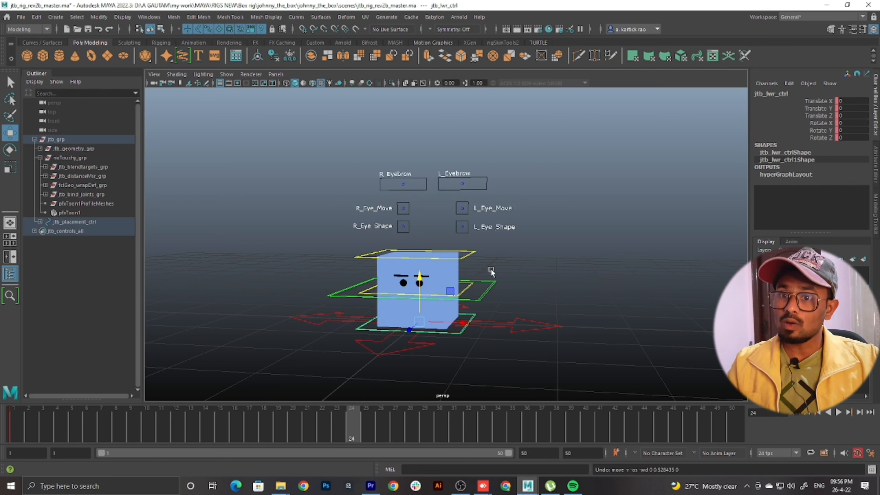
Test the main control around the box's middle by moving it upward, undo the move and clear the selection
click(489, 283)
drag(423, 244, 432, 193)
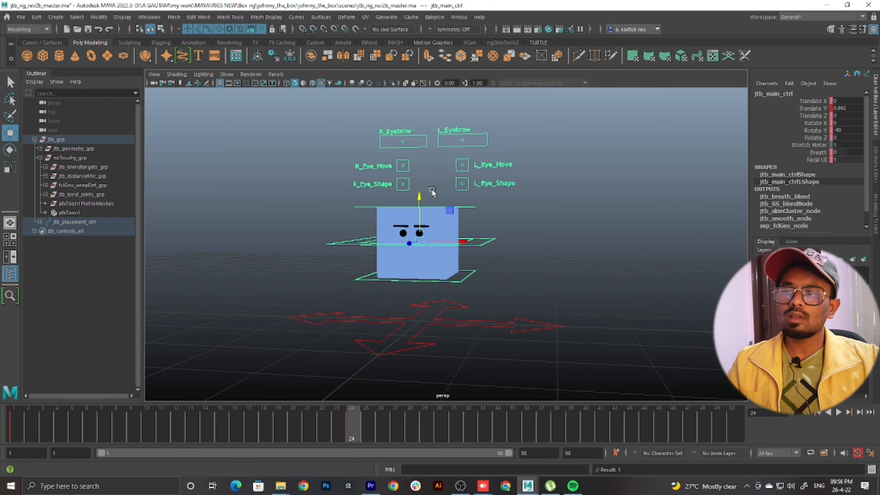
key(ctrl+z)
scroll(511, 270, up, 3)
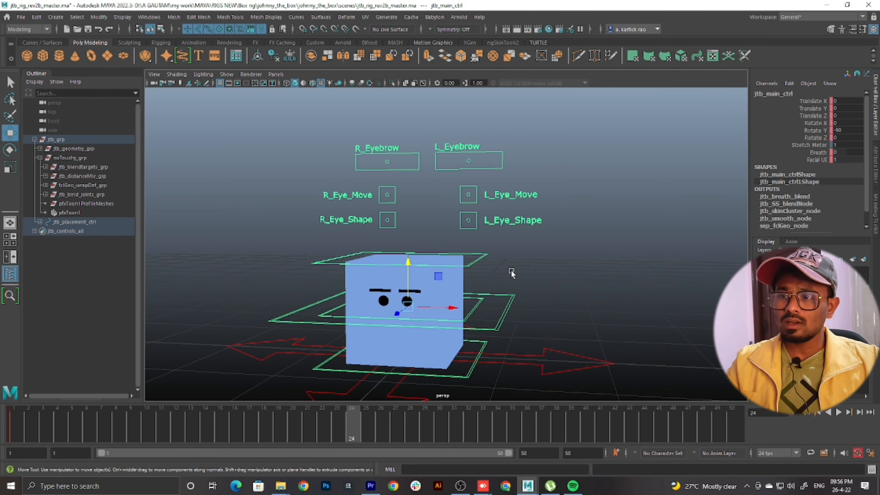
scroll(511, 270, down, 4)
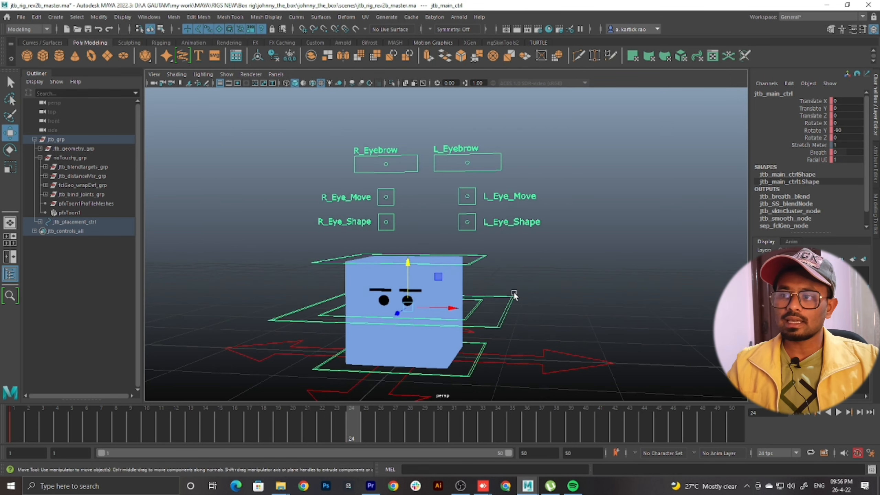
click(508, 271)
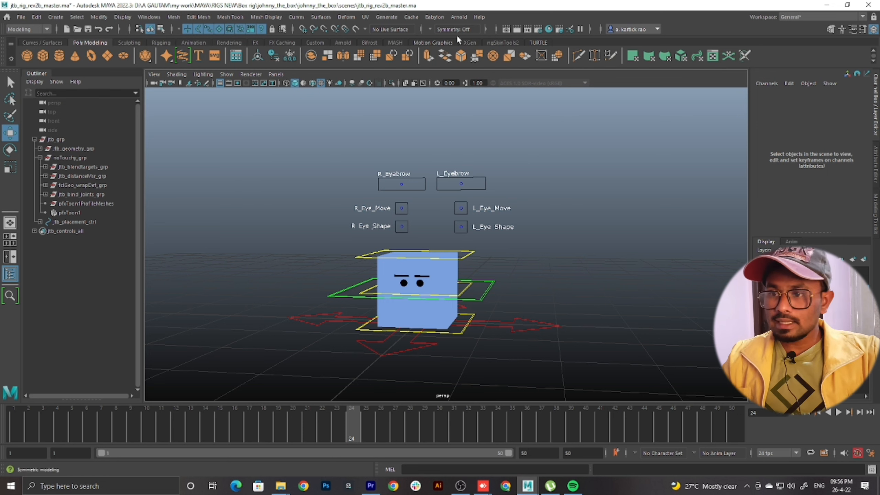
scroll(389, 330, down, 2)
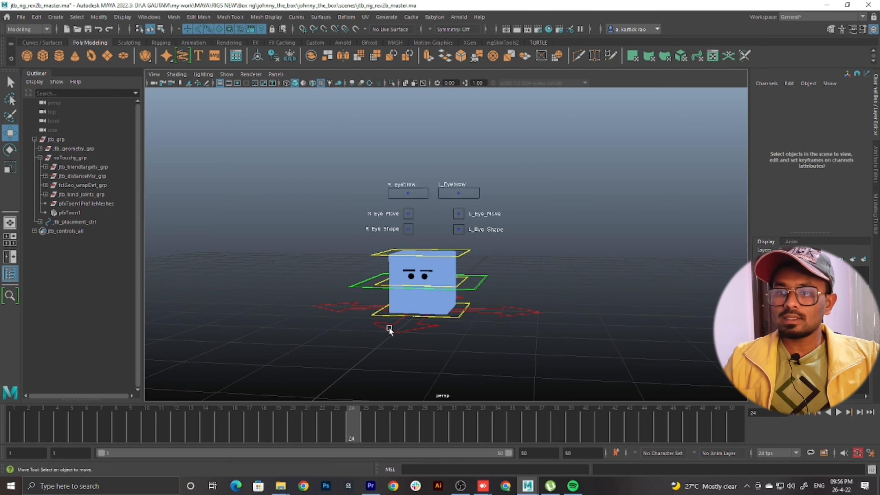
scroll(569, 140, down, 2)
drag(582, 131, 222, 378)
scroll(417, 246, up, 5)
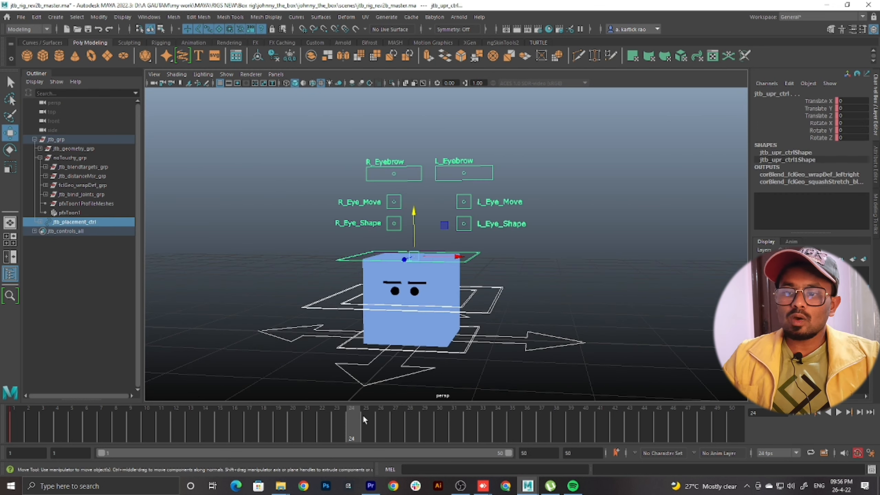
click(467, 291)
click(464, 260)
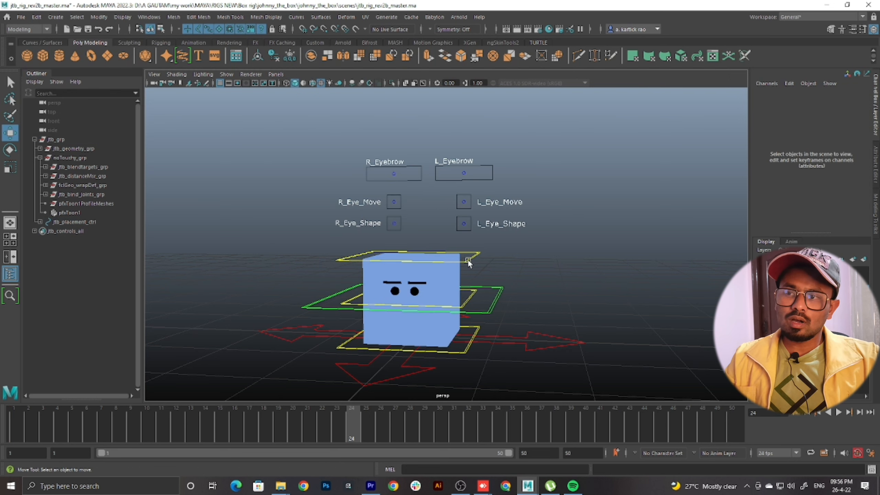
Raise the box at frame 24 with its upper and lower controls selected together, to a Translate Y of about 3.995
click(467, 354)
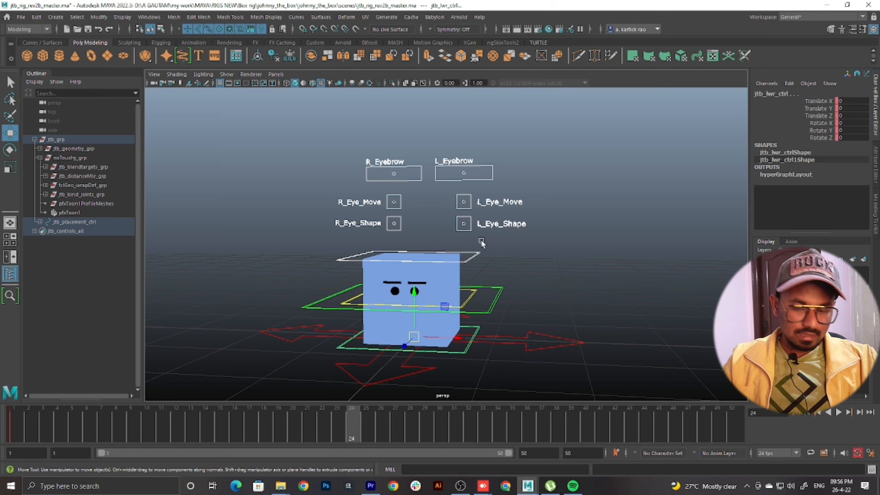
click(475, 255)
click(477, 330)
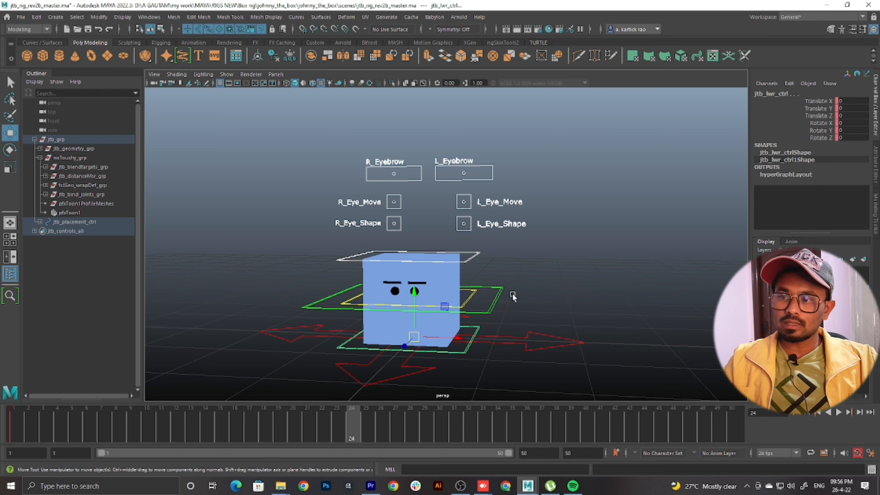
scroll(512, 293, down, 5)
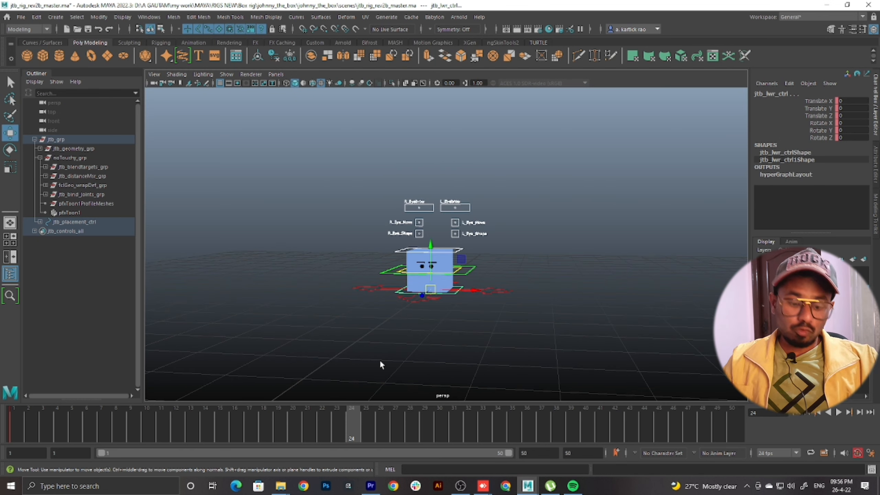
drag(432, 248, 433, 99)
alt+middle_drag(433, 99, 436, 202)
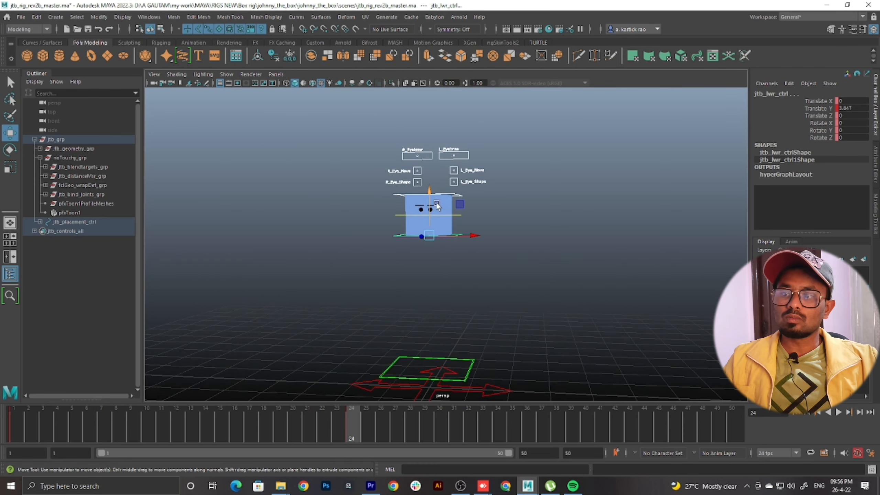
alt+drag(436, 202, 443, 196)
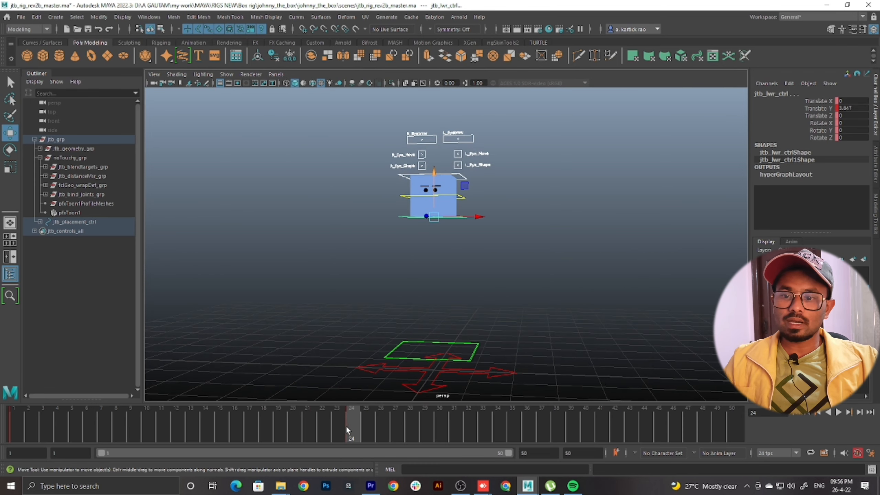
key(alt+v)
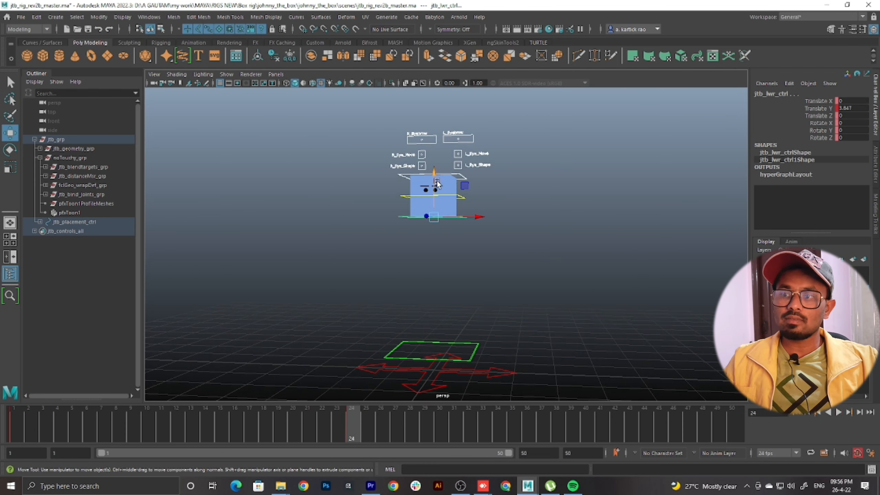
drag(438, 184, 435, 175)
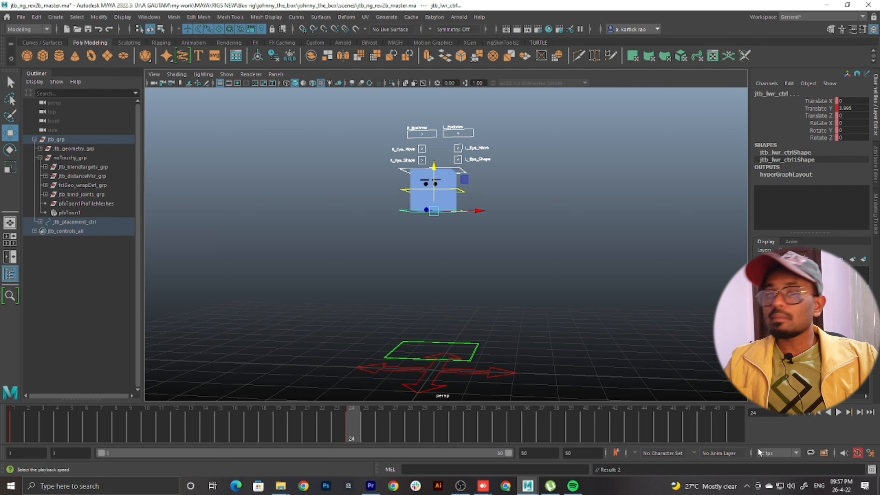
Copy the selected upper and lower controls' keys from frame 1 and paste them at frame 48
drag(323, 419, 428, 425)
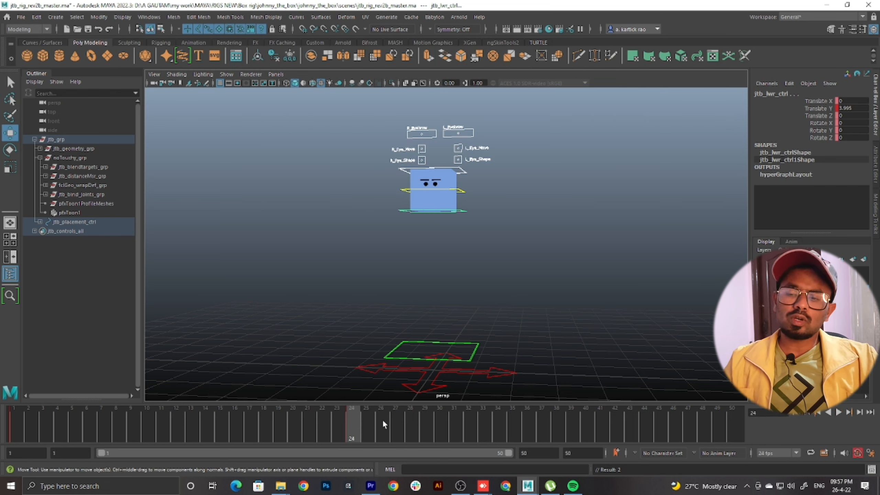
key(alt+v)
click(708, 420)
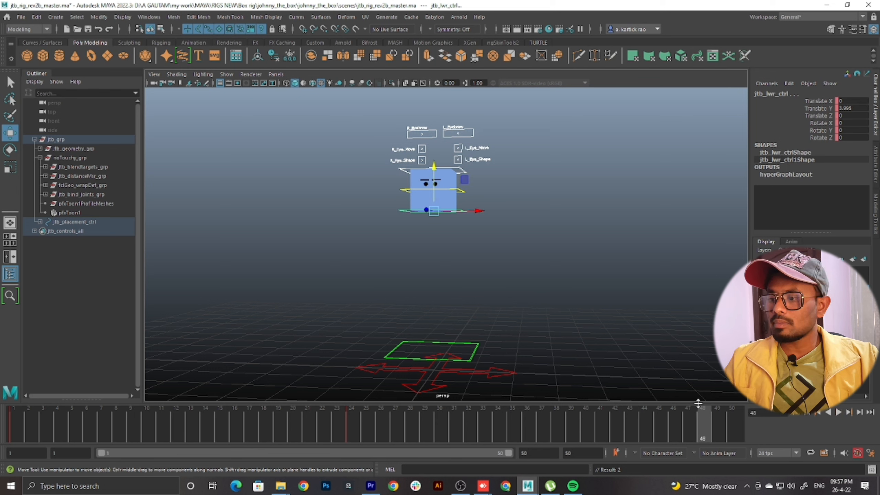
drag(352, 429, 9, 434)
right_click(8, 431)
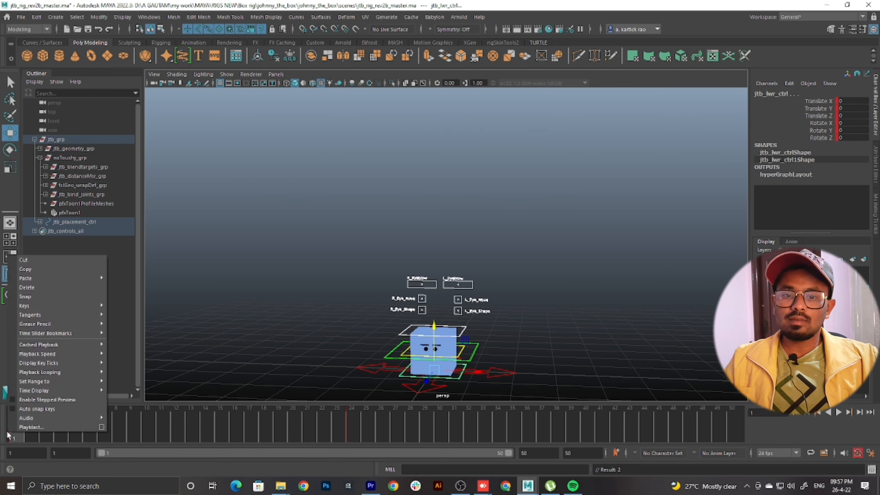
click(16, 437)
right_click(16, 437)
mouse_move(58, 283)
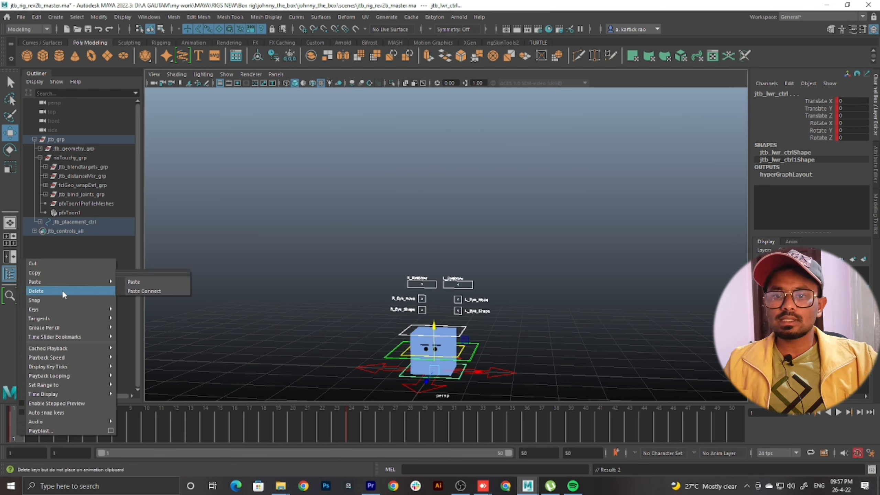
click(69, 274)
click(702, 425)
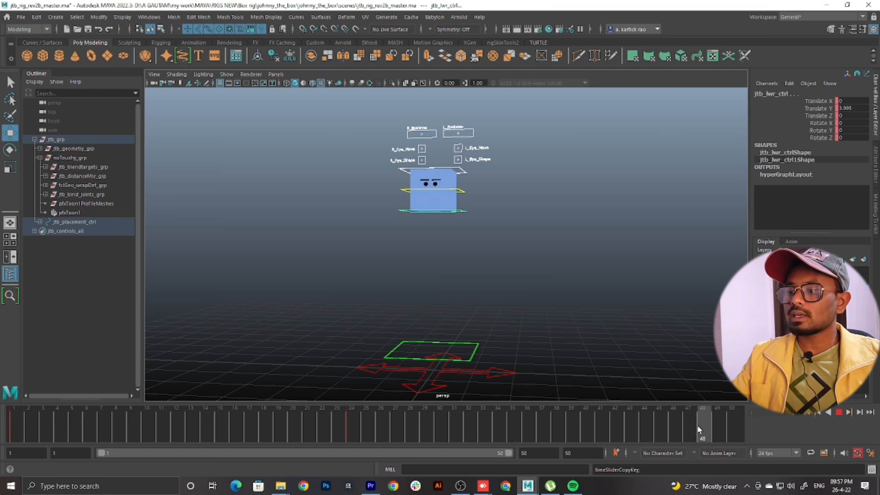
right_click(704, 425)
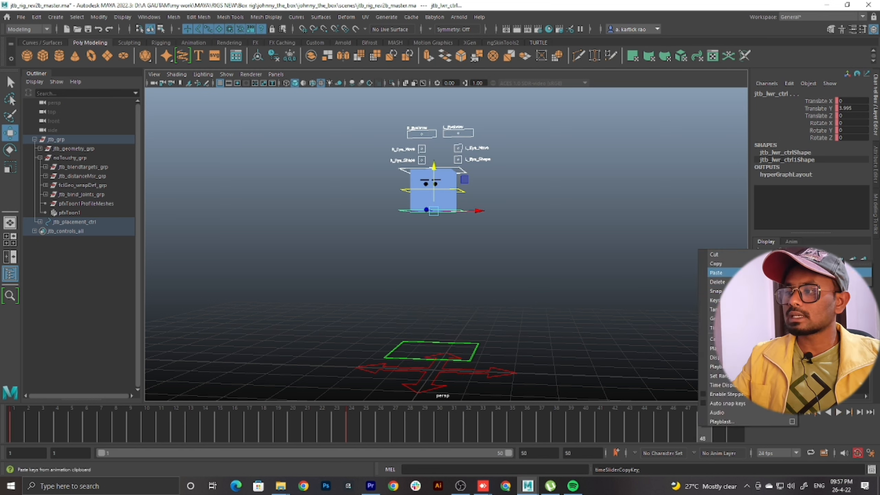
click(716, 273)
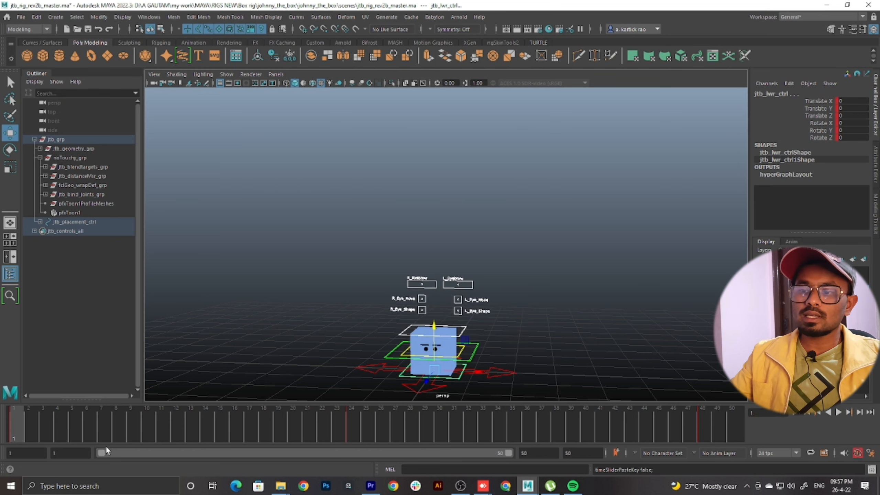
Play back the up-and-down jump from frame 1 several times and examine the box's motion from closer views
alt+drag(445, 368, 512, 359)
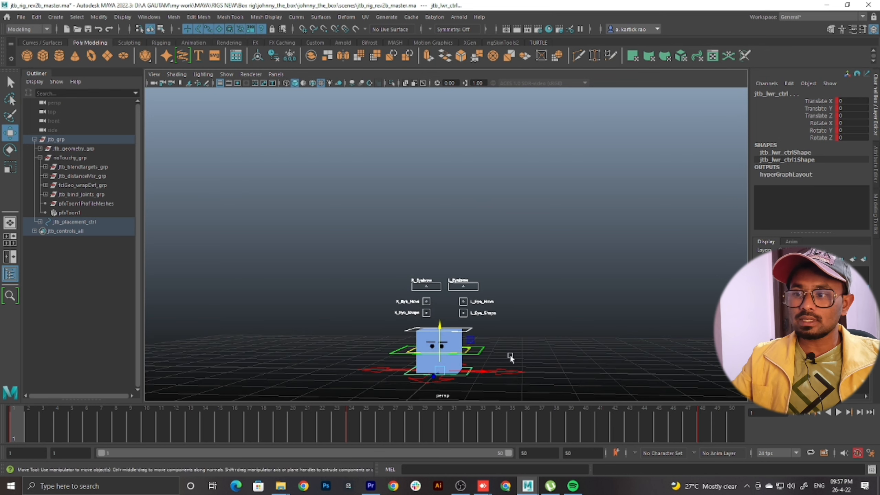
click(840, 412)
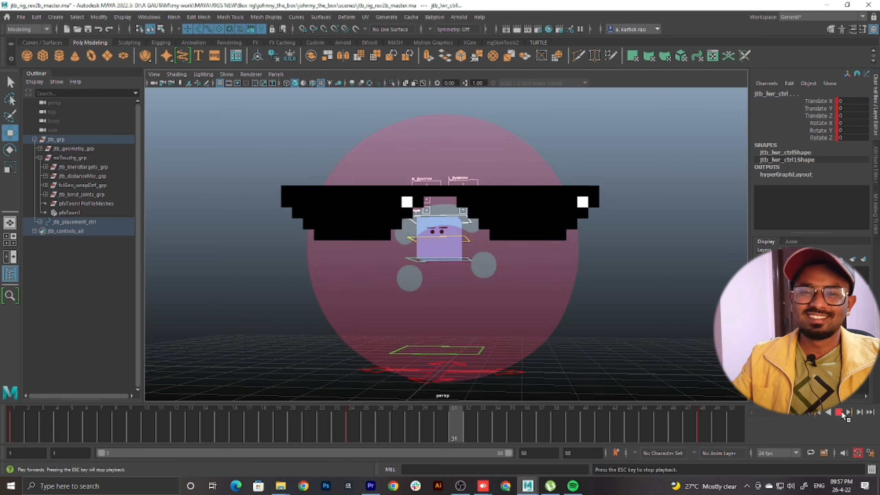
click(840, 412)
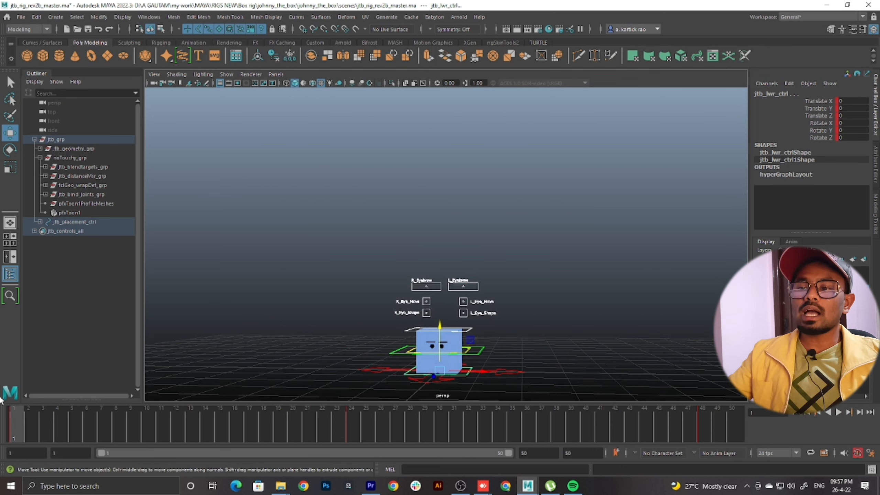
drag(71, 422, 14, 425)
scroll(486, 245, down, 1)
scroll(487, 245, up, 2)
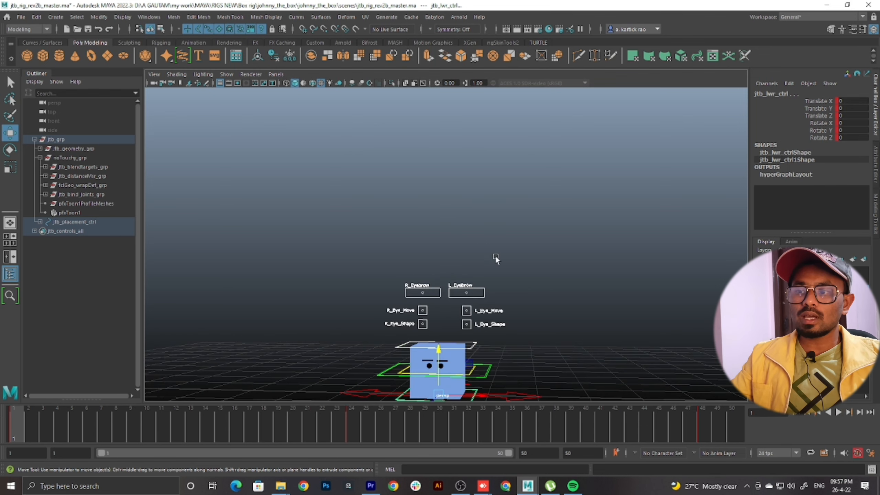
alt+drag(495, 257, 509, 272)
alt+middle_drag(508, 272, 504, 239)
alt+drag(505, 238, 500, 232)
key(alt+v)
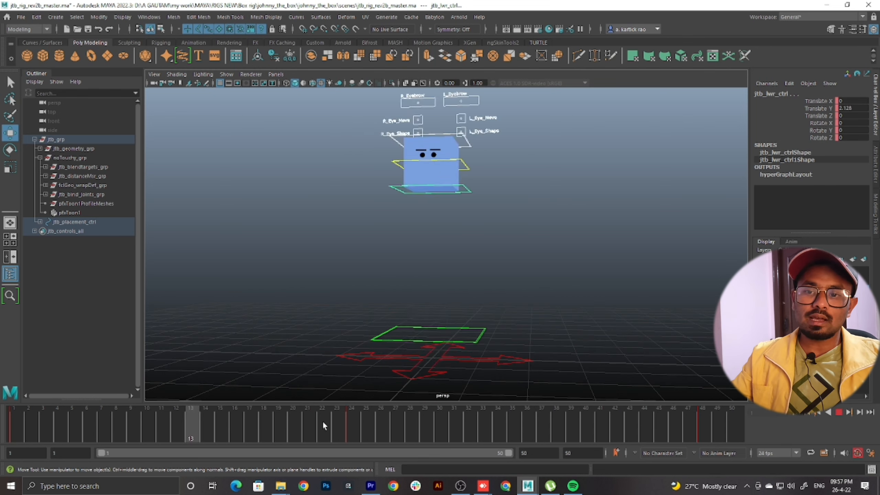
click(16, 429)
alt+middle_drag(374, 305, 388, 279)
scroll(398, 282, up, 2)
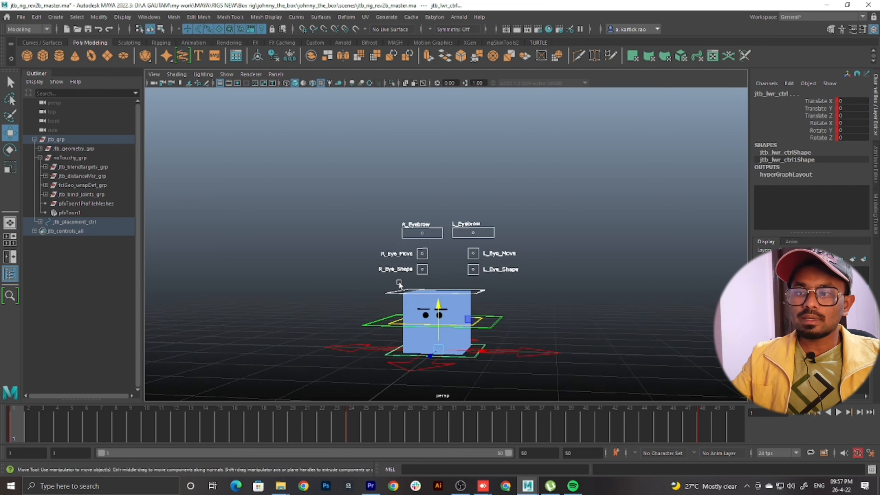
key(alt+v)
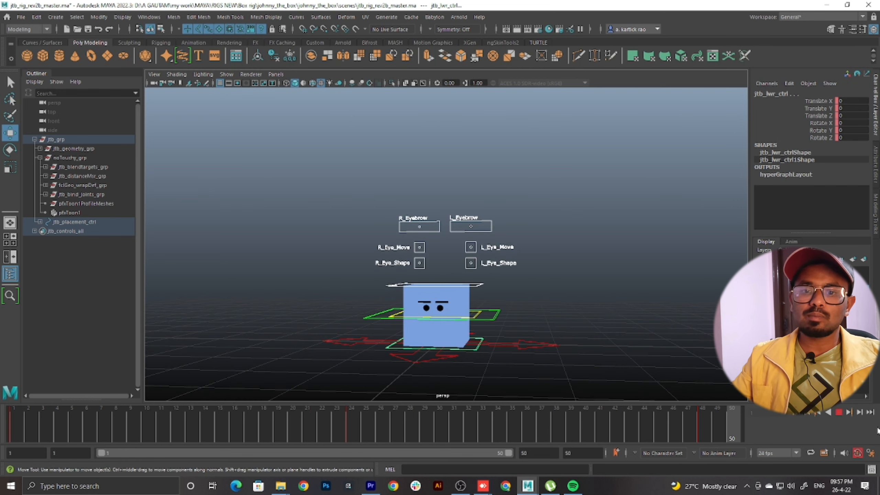
click(355, 421)
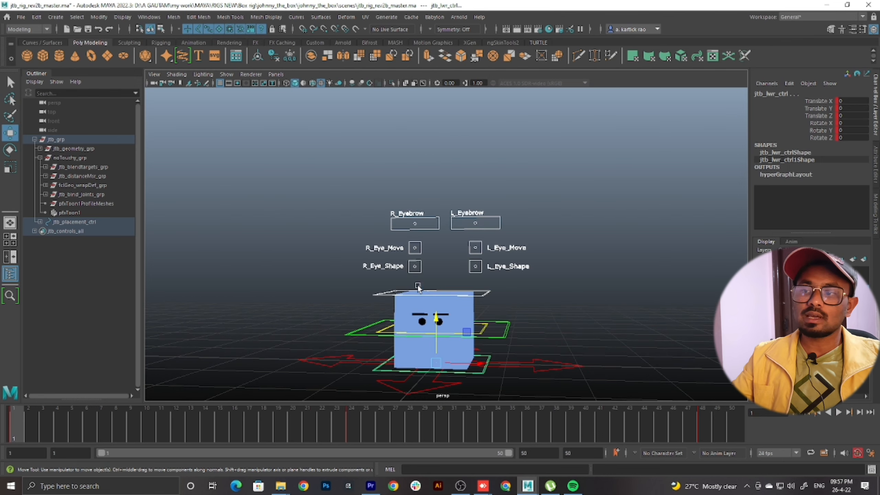
Key only the lower box control at frame 8 with Translate Y 0 to stretch the box from the ground
drag(364, 421, 122, 436)
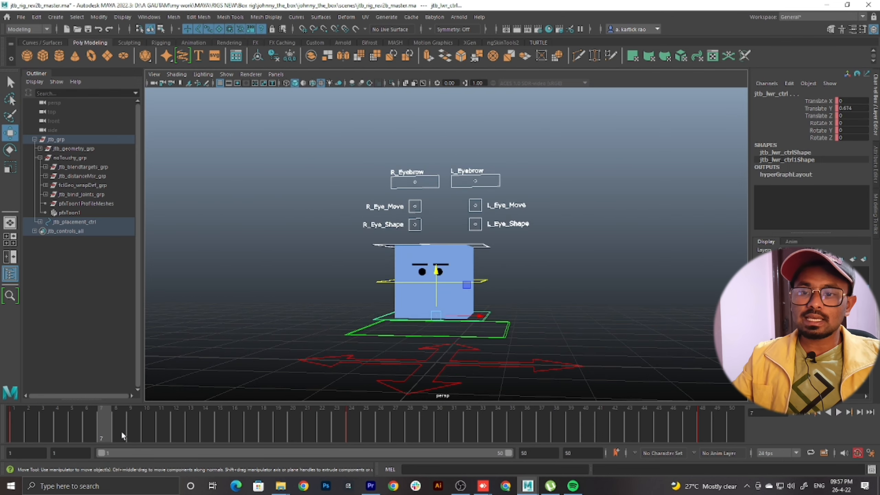
scroll(516, 275, down, 3)
scroll(517, 276, up, 3)
mouse_move(515, 280)
alt+mouse_down()
mouse_move(513, 288)
mouse_move(517, 274)
alt+mouse_up()
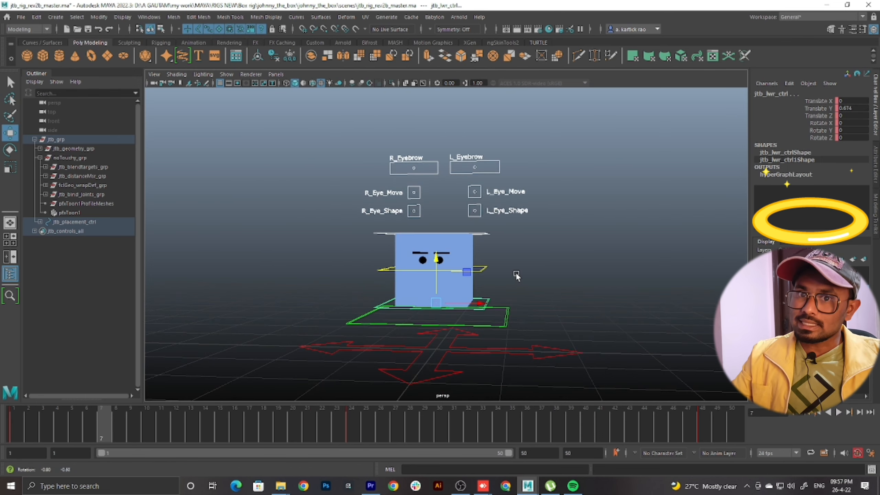
scroll(535, 298, up, 2)
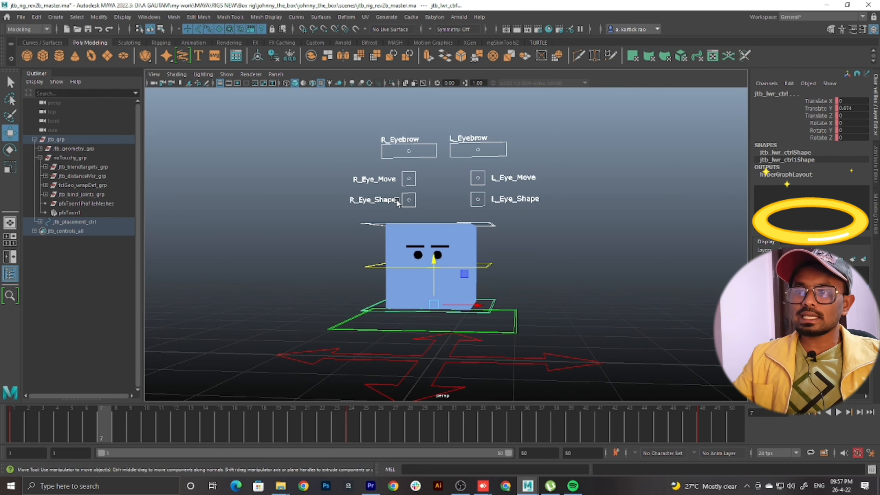
click(122, 428)
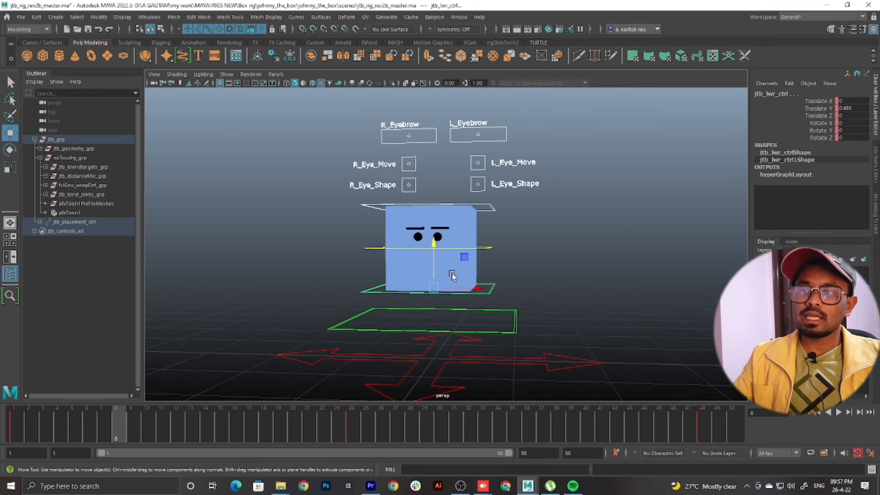
scroll(472, 275, down, 3)
mouse_move(475, 275)
alt+middle_down()
mouse_move(462, 282)
mouse_move(467, 272)
alt+middle_up()
mouse_move(127, 429)
mouse_down()
mouse_move(35, 427)
mouse_move(122, 428)
mouse_up()
click(507, 270)
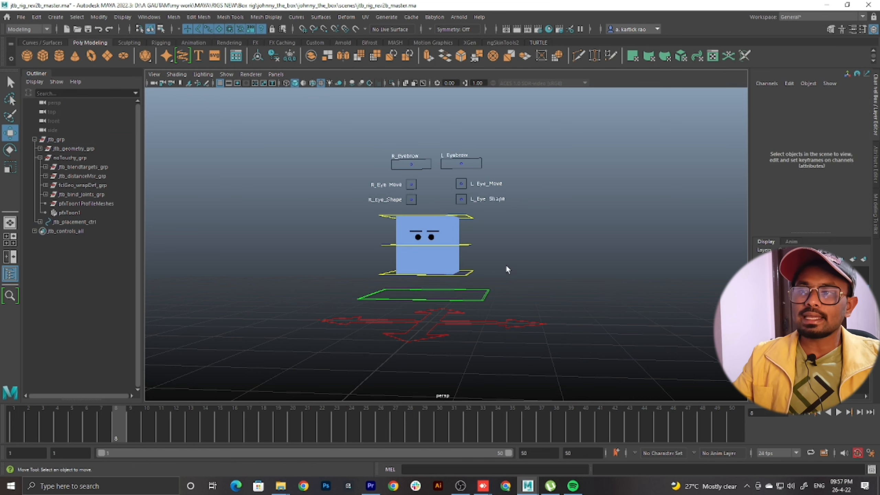
click(470, 279)
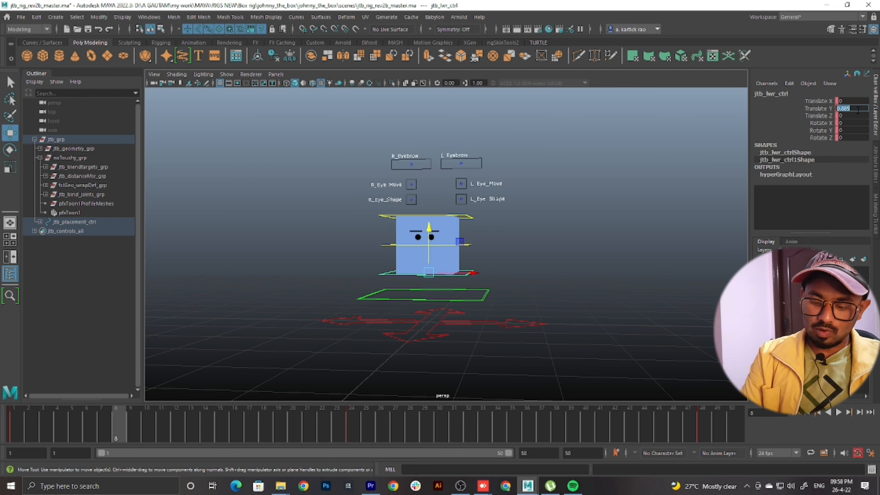
key(Return)
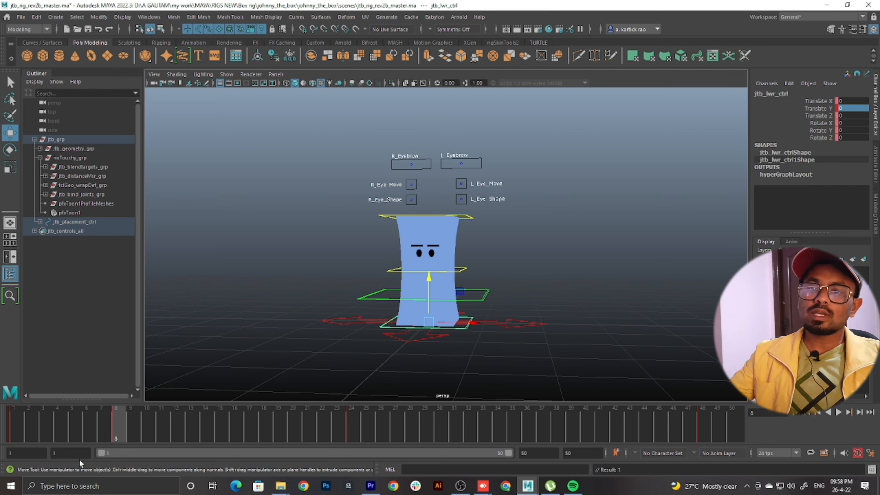
Key the lower box control at frame 32 with Translate Y 0 to stretch the box down to the ground
drag(18, 426, 290, 444)
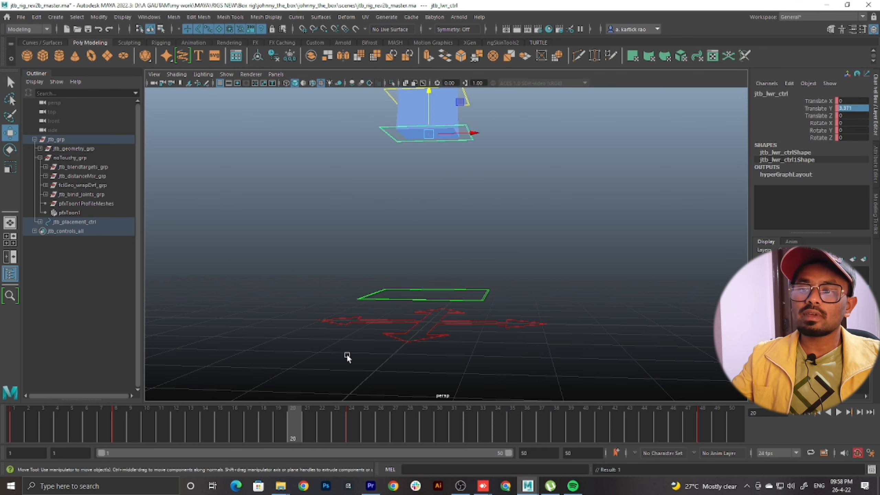
scroll(423, 279, down, 3)
alt+drag(429, 271, 416, 304)
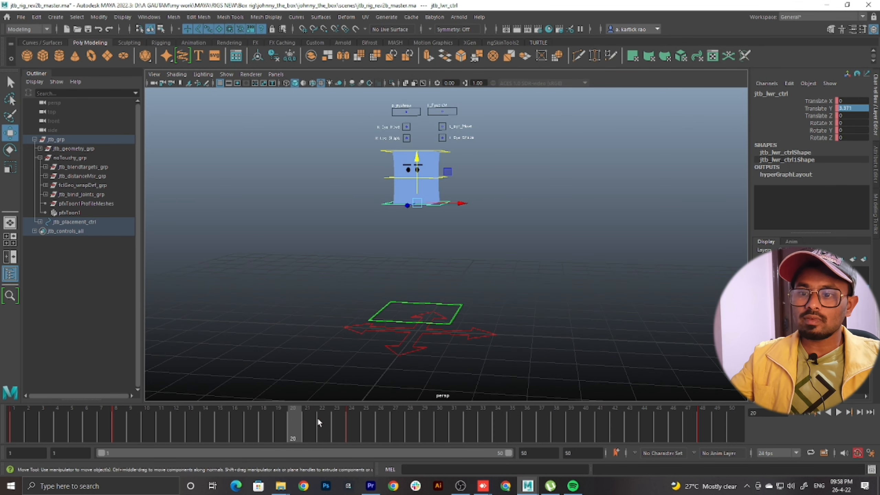
drag(317, 421, 355, 430)
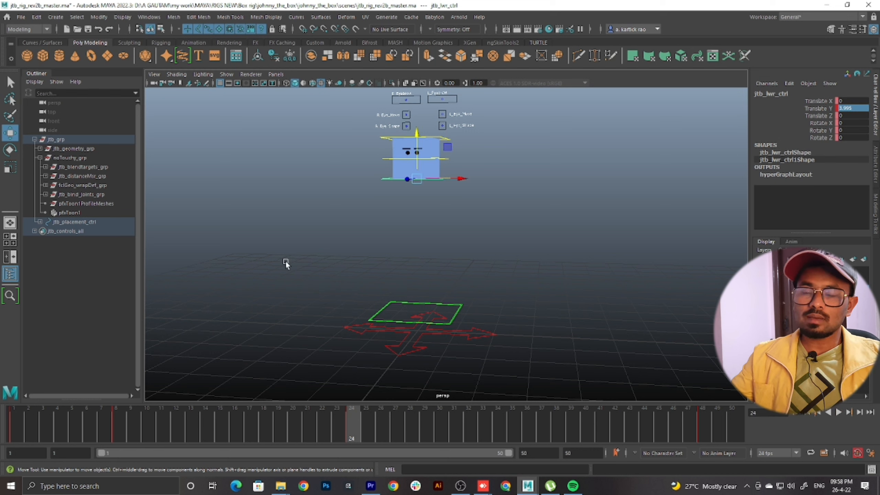
drag(359, 427, 463, 418)
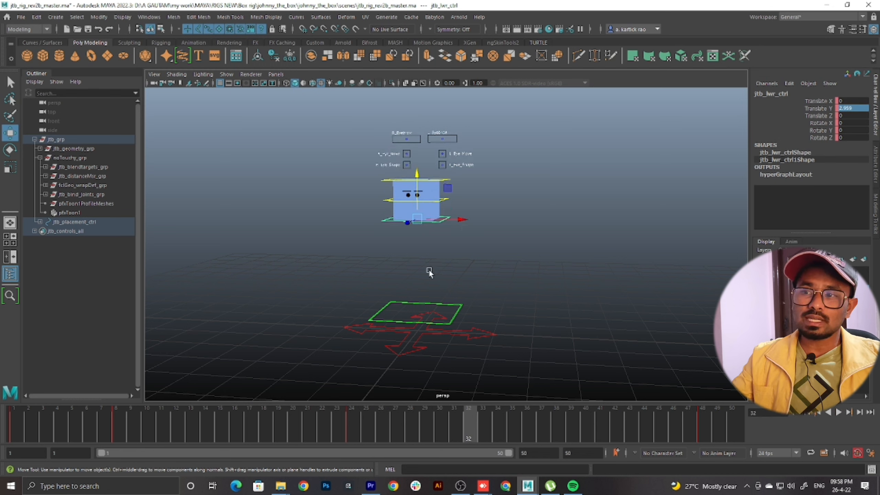
click(850, 109)
text(0)
key(Return)
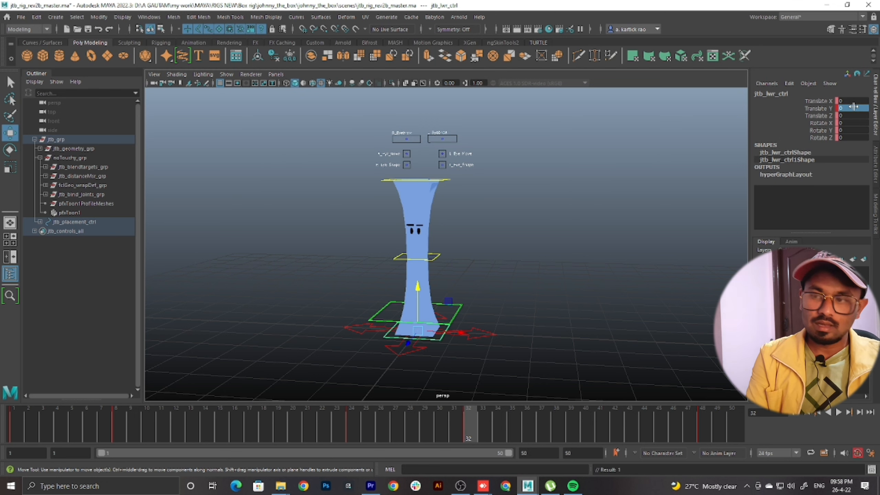
Play back the jump from frame 1 to check the stretch on takeoff and landing, then return to frame 1
click(350, 420)
drag(349, 420, 1, 427)
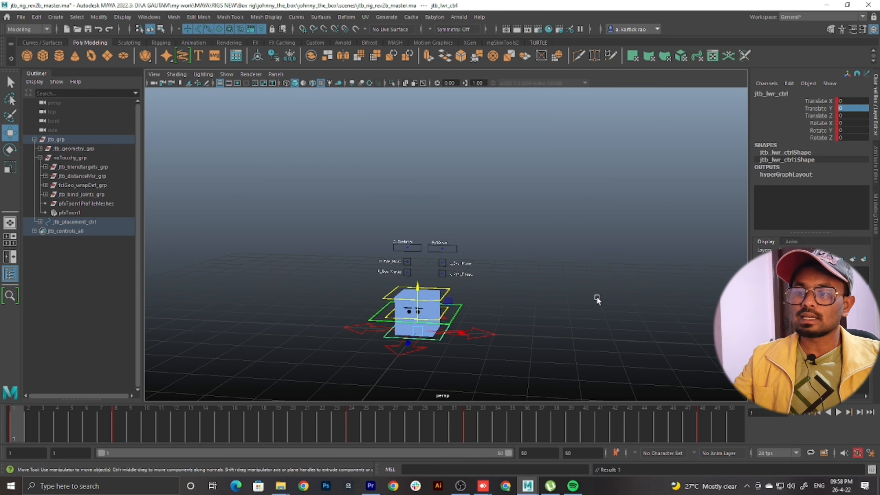
scroll(582, 305, up, 4)
alt+drag(582, 305, 597, 291)
key(alt+v)
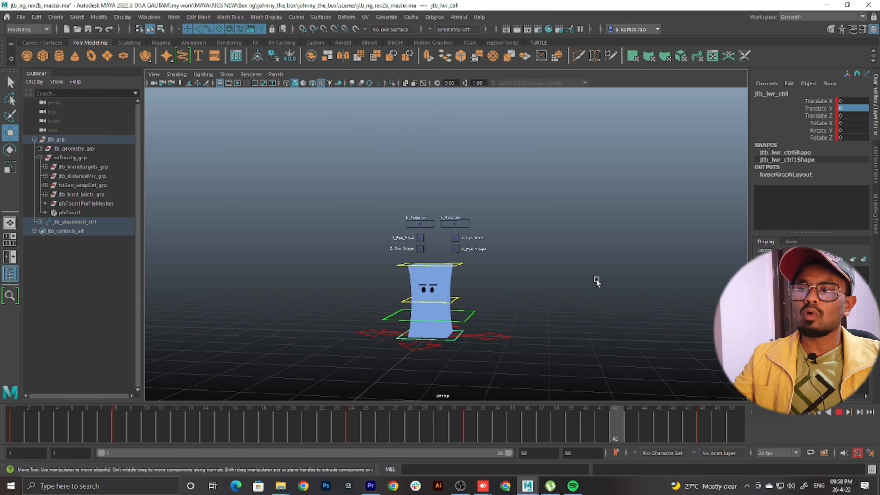
click(839, 413)
click(16, 423)
Examine the box's early stretch up close between frames 1 and 8, stopping at frame 4
scroll(483, 209, up, 3)
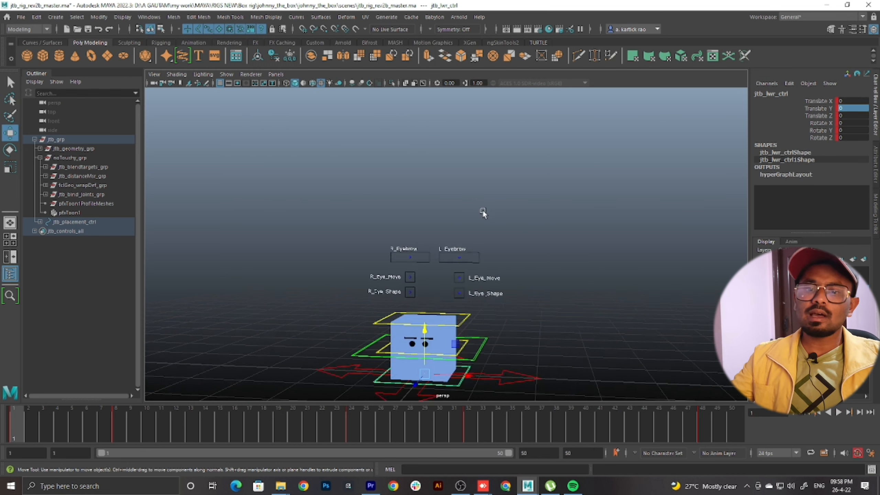
alt+drag(483, 209, 513, 194)
scroll(516, 222, up, 2)
alt+middle_drag(516, 223, 509, 216)
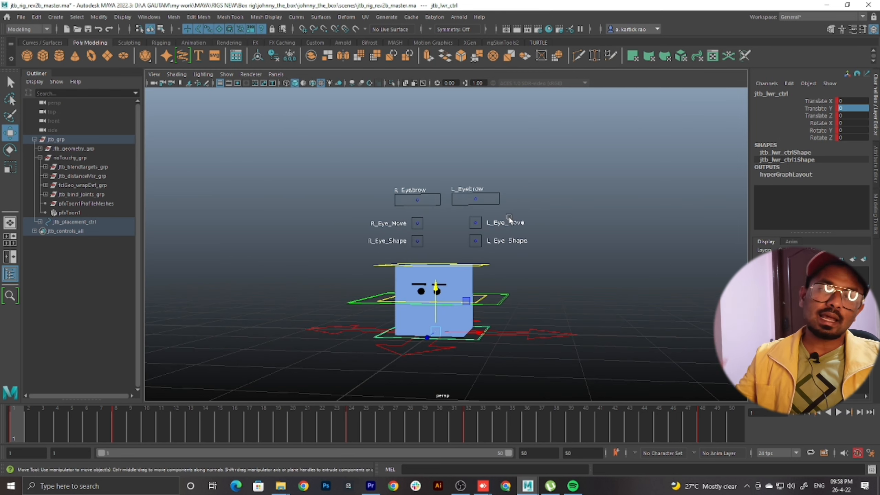
key(alt+v)
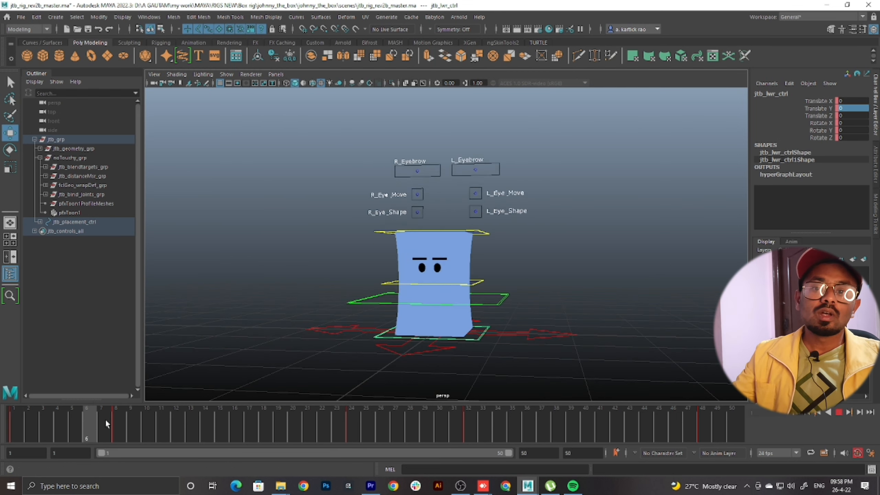
key(alt+v)
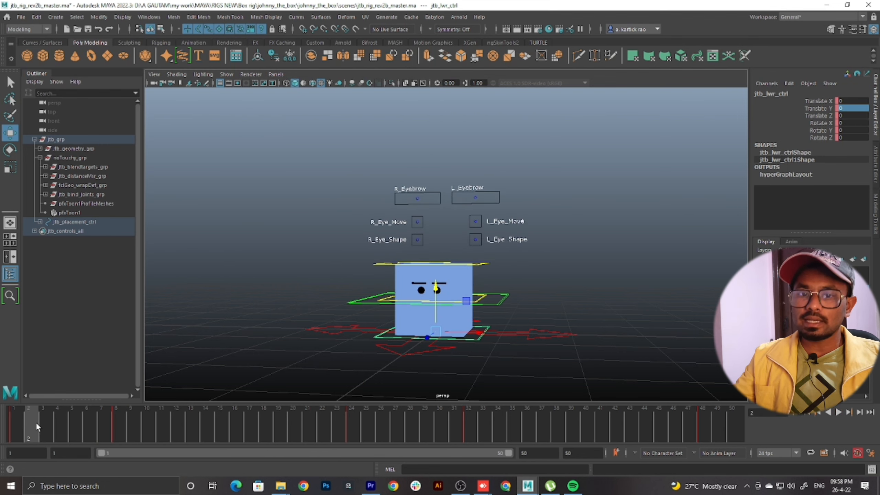
scroll(489, 278, up, 2)
scroll(488, 279, down, 2)
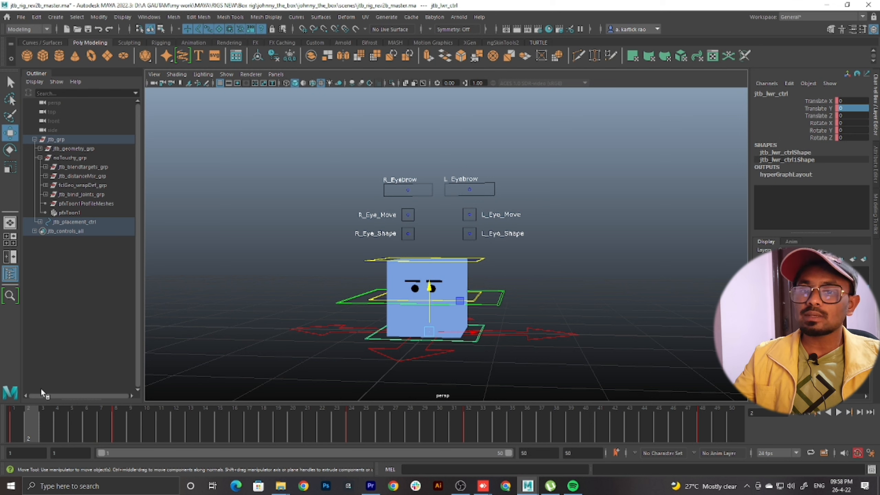
click(57, 419)
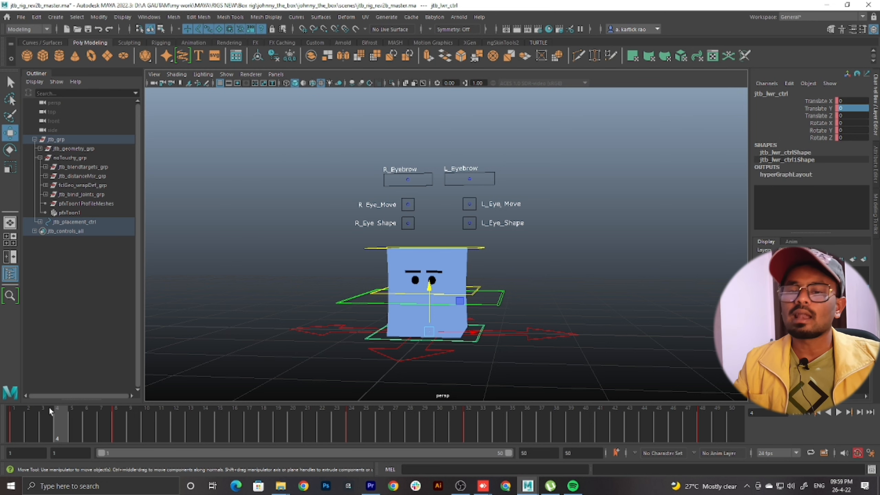
Lower the upper box control at frame 4 to a Translate Y of about -0.497 to squash the box before takeoff
drag(15, 430, 57, 434)
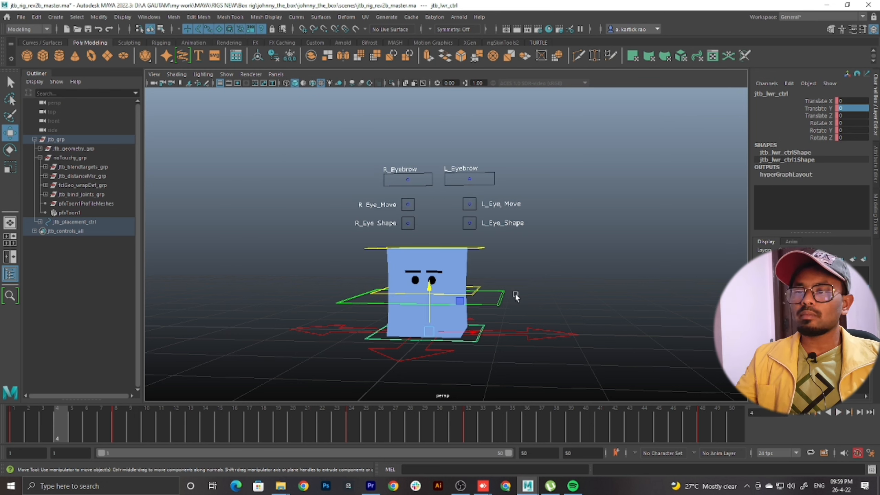
alt+drag(515, 294, 515, 292)
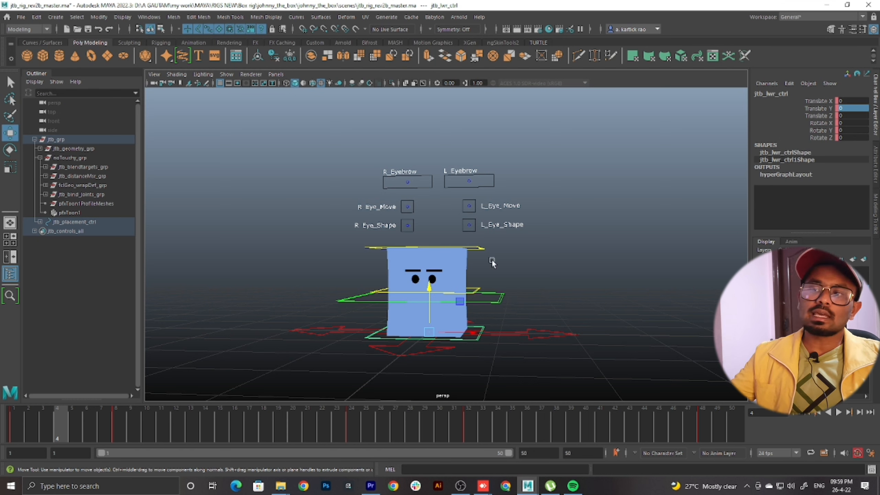
click(480, 248)
drag(429, 205, 431, 253)
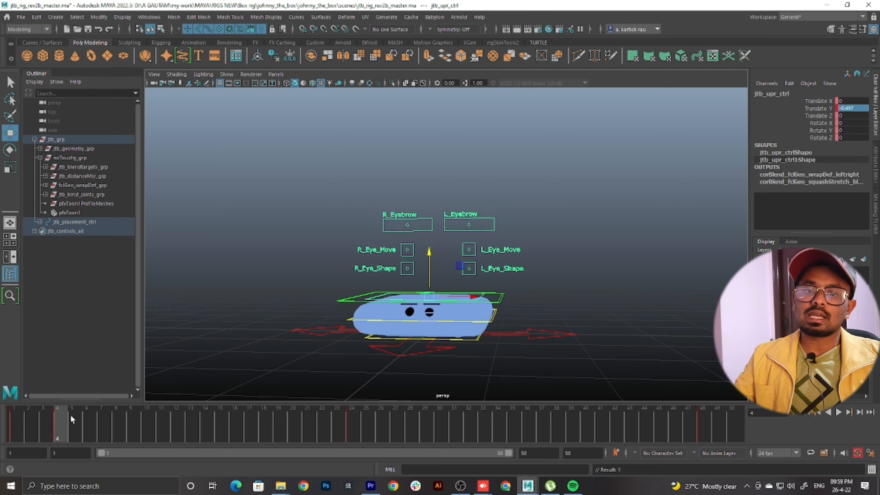
Scrub and play back the jump from frame 1 with nothing selected to check the anticipation squash
drag(64, 420, 287, 428)
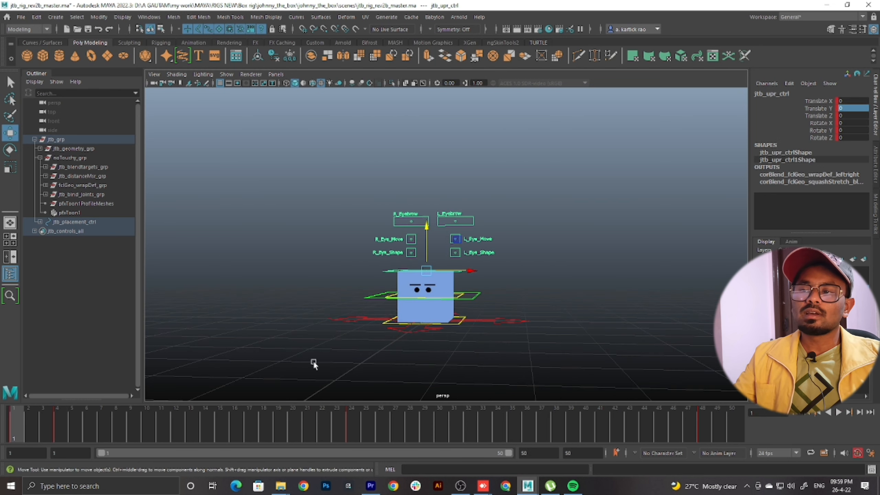
click(593, 281)
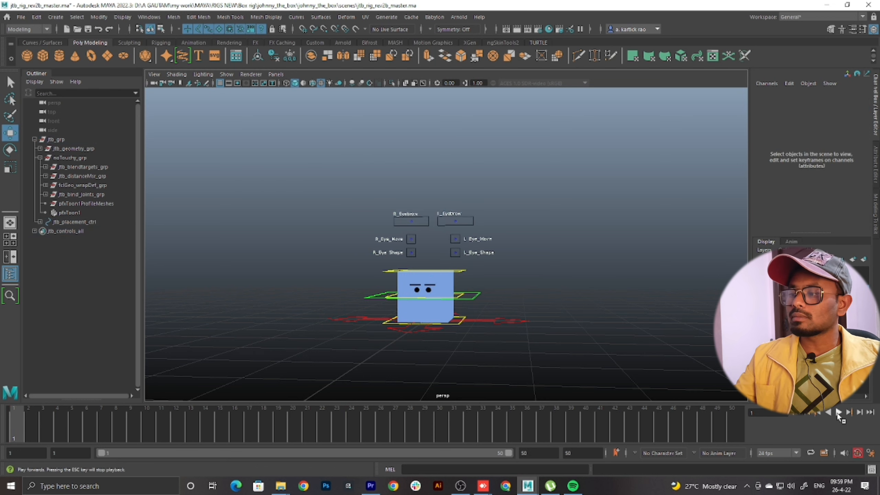
click(839, 413)
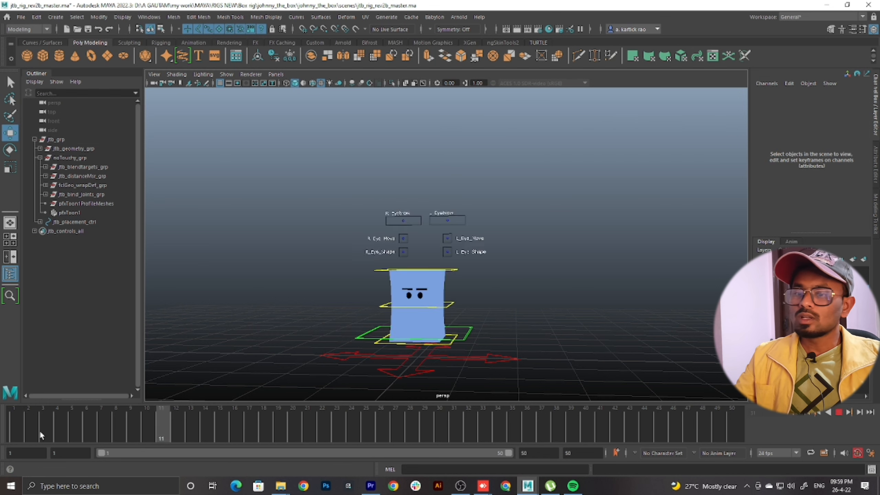
key(Escape)
Select the upper box control and examine the squash and takeoff closely between frames 1 and 14
click(450, 310)
alt+middle_drag(520, 304, 525, 282)
scroll(522, 283, up, 2)
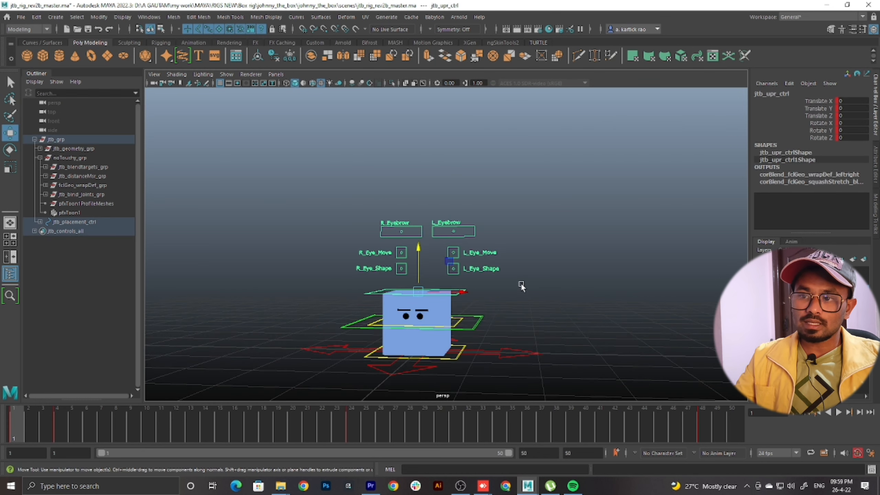
key(alt+v)
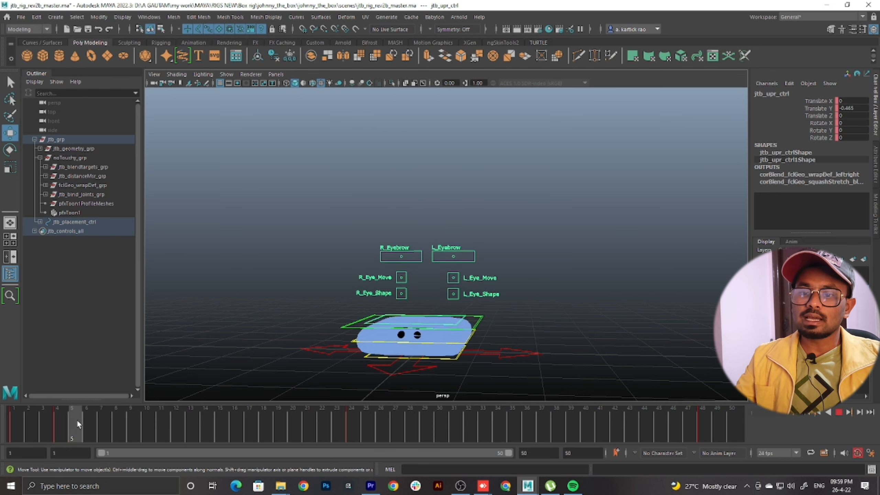
key(alt+v)
scroll(493, 226, down, 2)
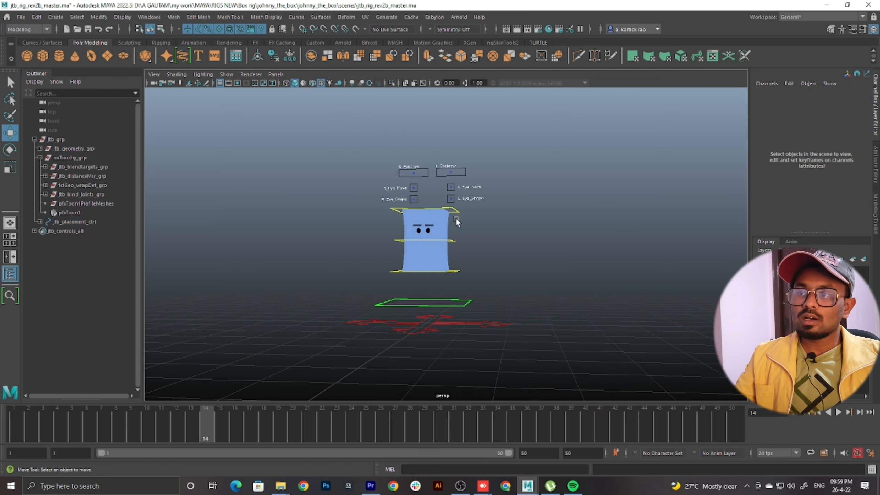
drag(101, 419, 74, 427)
scroll(528, 338, up, 2)
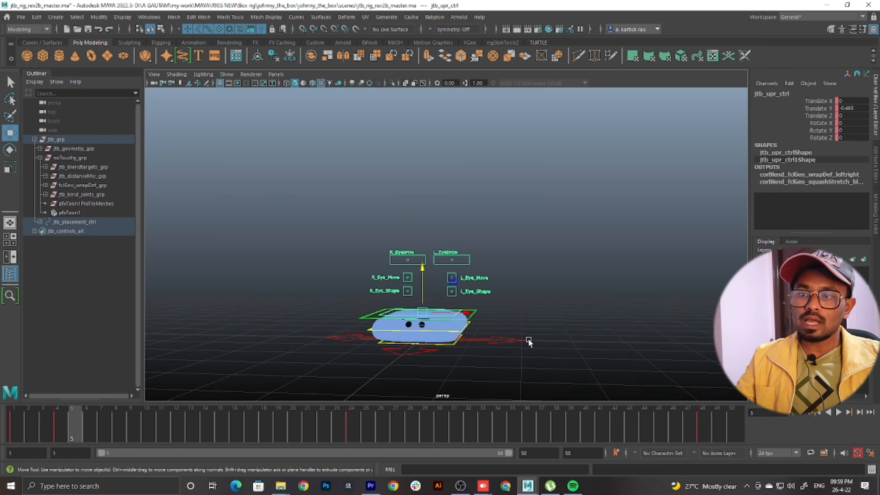
Lower the lower box control at frame 12 to a Translate Y of about 0.446 and key it
alt+middle_drag(528, 338, 536, 302)
drag(74, 421, 174, 416)
click(393, 279)
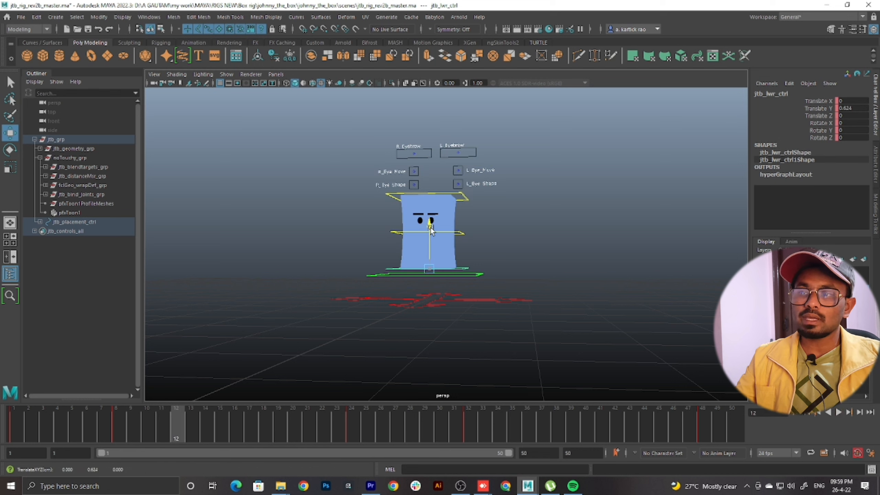
drag(431, 227, 430, 234)
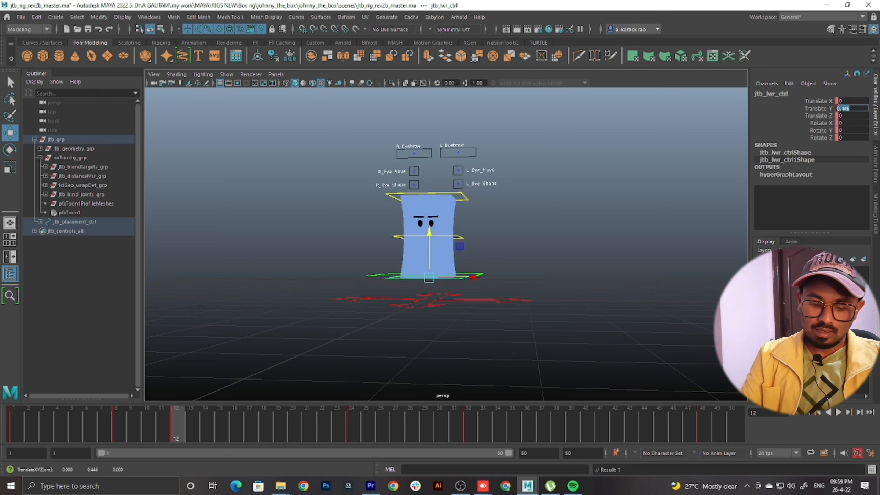
key(s)
Play back the jump and scrub the rise to check the stretch, stopping at the peak on frame 24
key(alt+v)
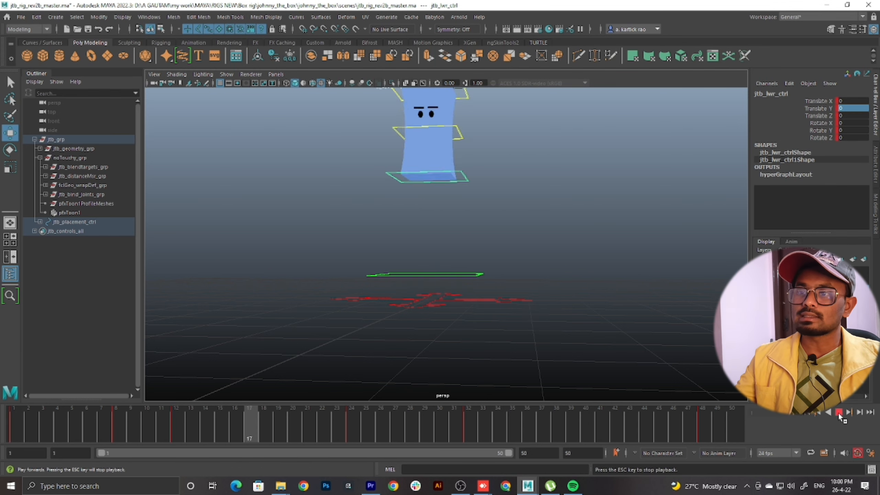
click(352, 422)
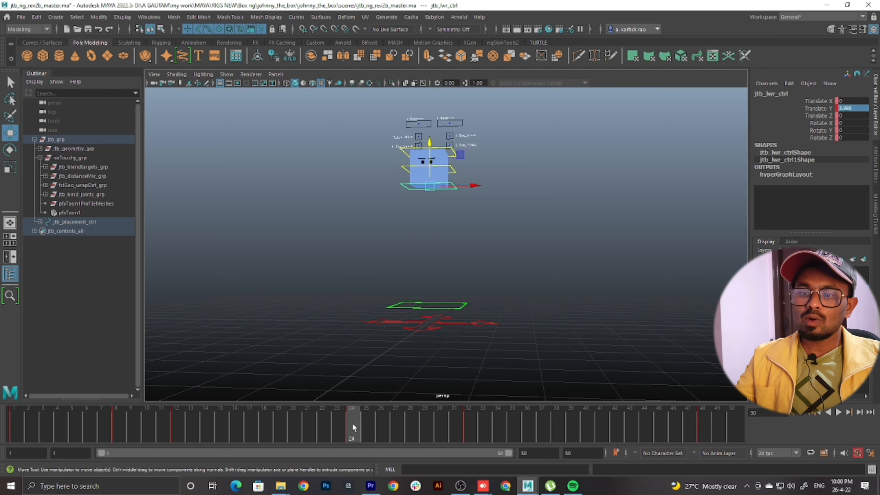
key(alt+v)
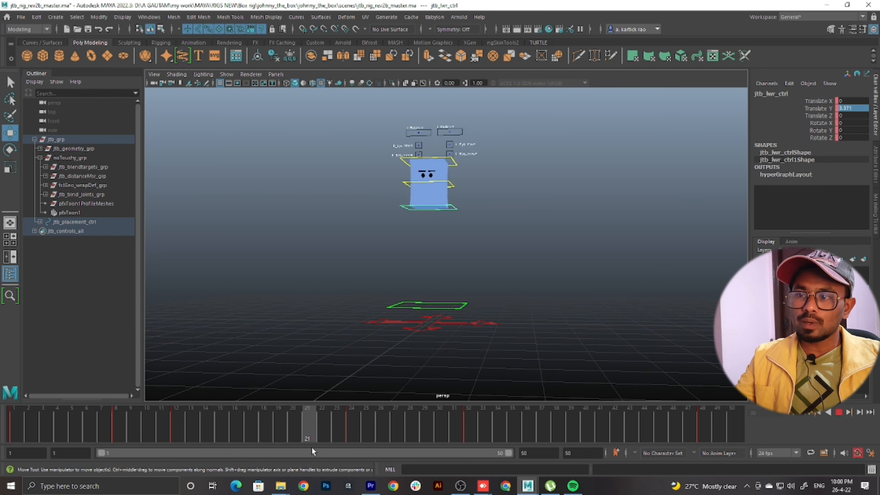
click(348, 442)
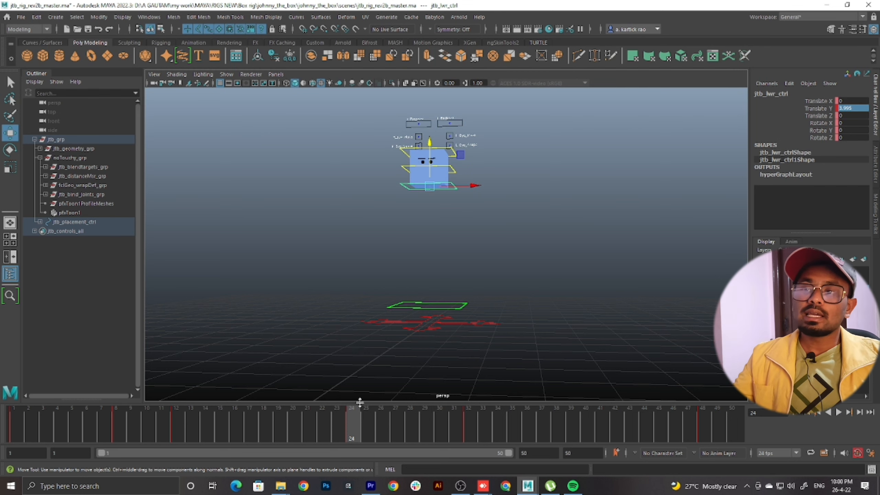
Raise the lower box control at frame 24 to a Translate Y of about 4.413 and key it to squash the box in mid-air
scroll(452, 220, up, 3)
alt+drag(452, 220, 436, 242)
scroll(435, 243, down, 1)
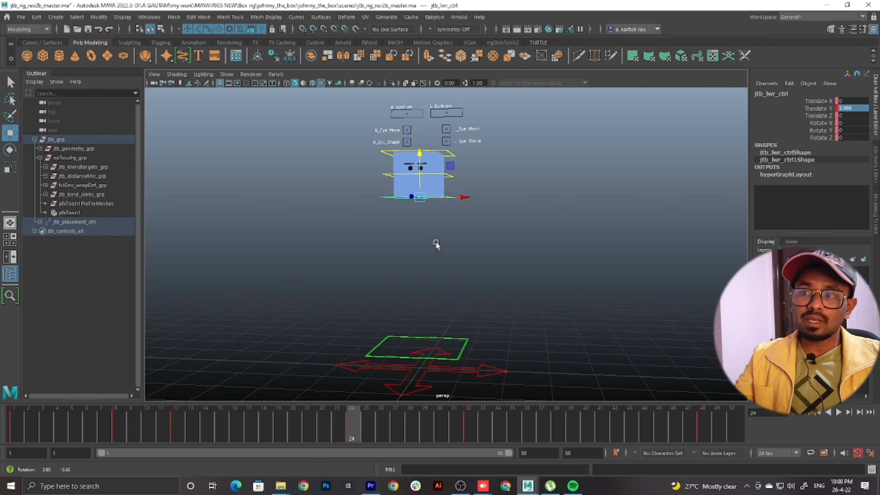
mouse_move(365, 418)
mouse_down()
mouse_move(394, 419)
mouse_move(301, 422)
mouse_move(351, 423)
mouse_up()
drag(420, 153, 422, 140)
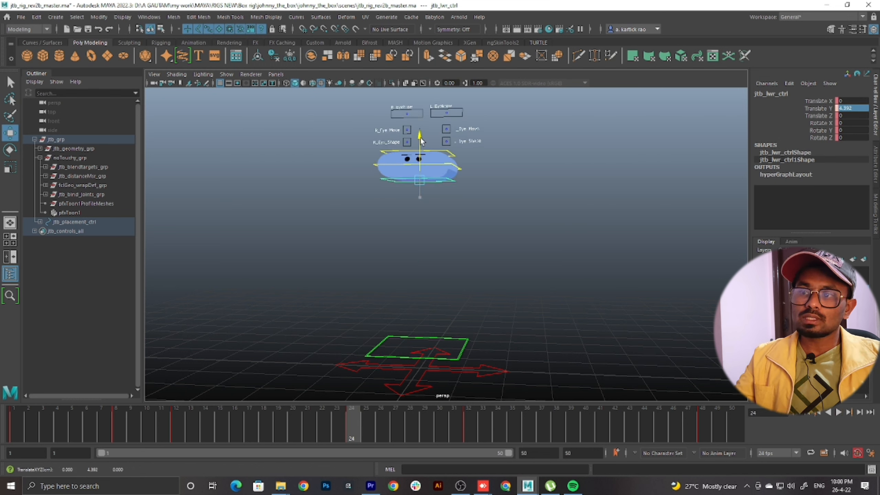
key(s)
Play back the jump from frame 1 and scrub around the peak to check the mid-air squash, returning to frame 24
drag(355, 427, 13, 449)
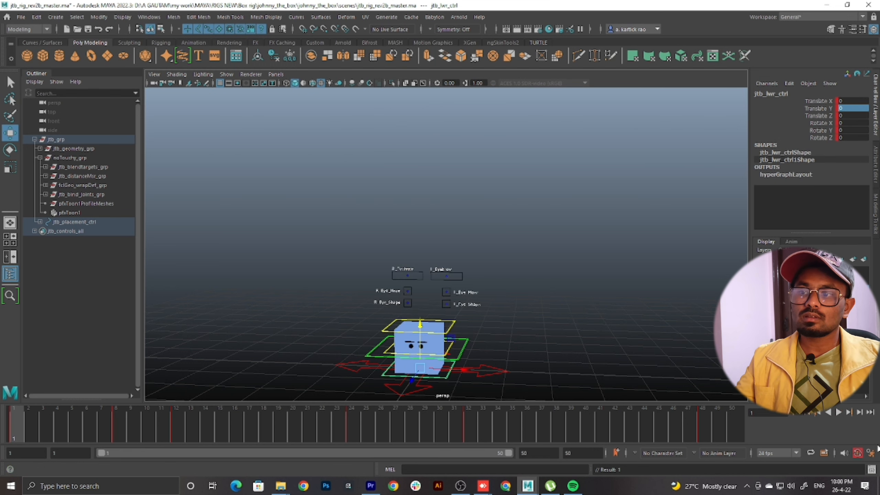
click(838, 412)
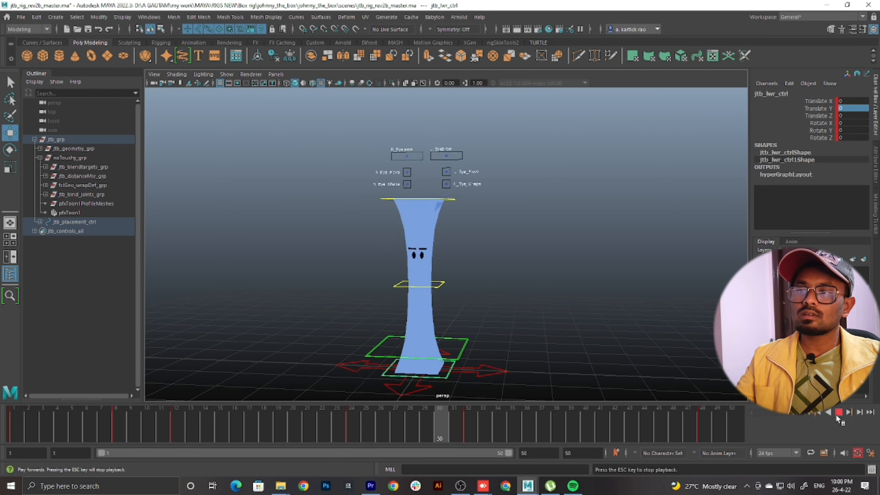
drag(541, 418, 351, 435)
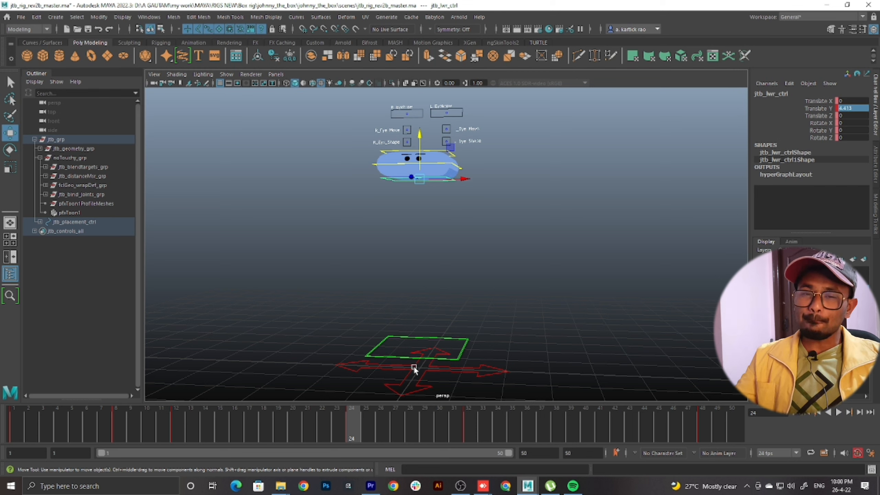
key(alt+v)
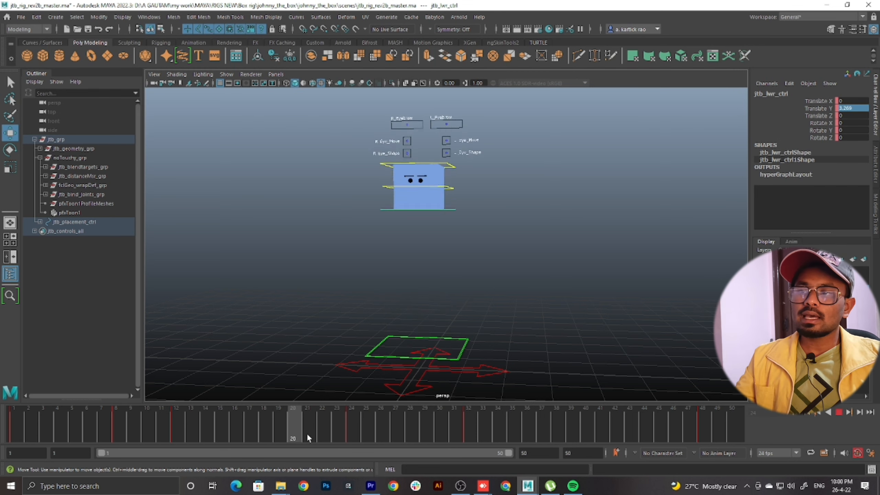
drag(306, 434, 355, 423)
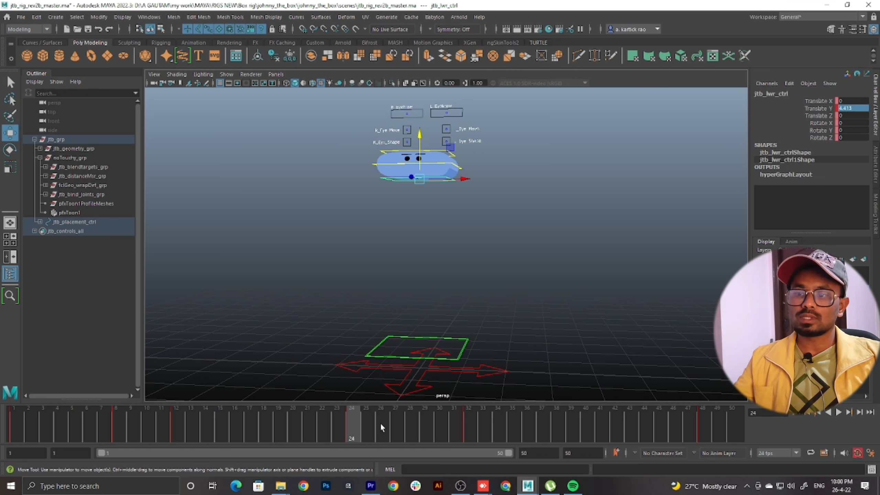
Key all the box controls' squashed pose at frames 24 and 23, and move the frame 24 keys to frame 29
drag(571, 106, 170, 257)
key(s)
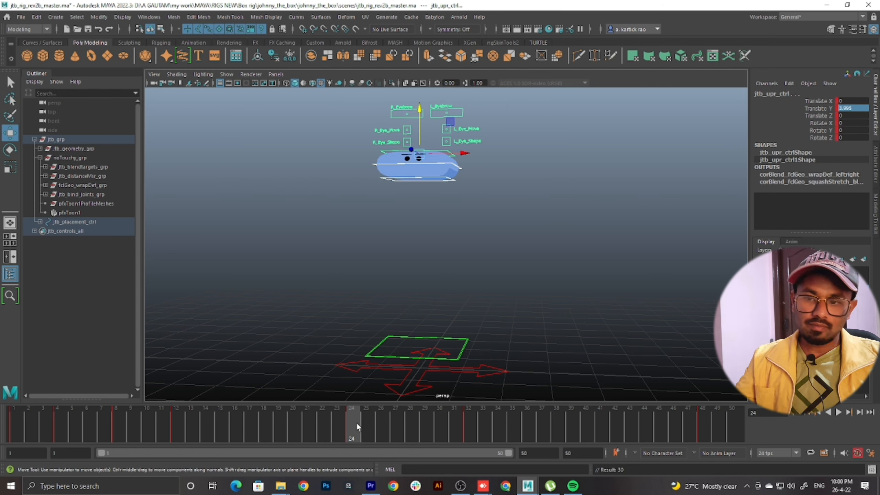
drag(357, 422, 340, 426)
click(352, 427)
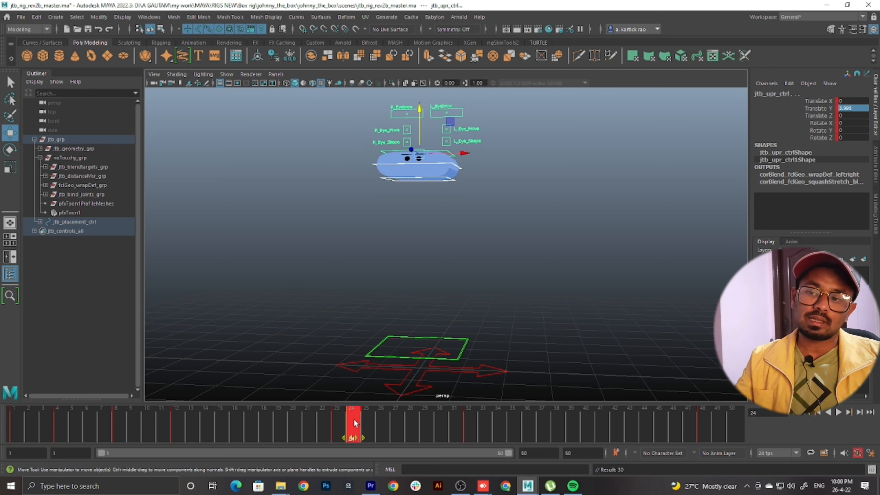
key(alt+v)
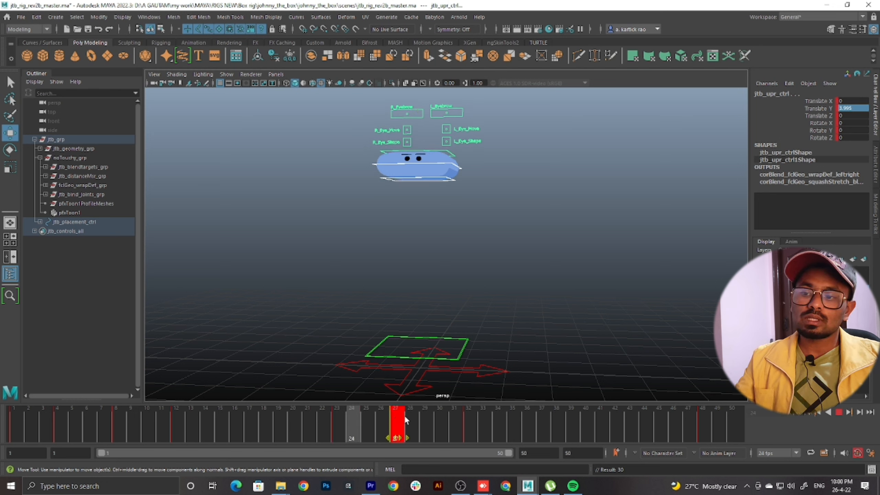
key(alt+v)
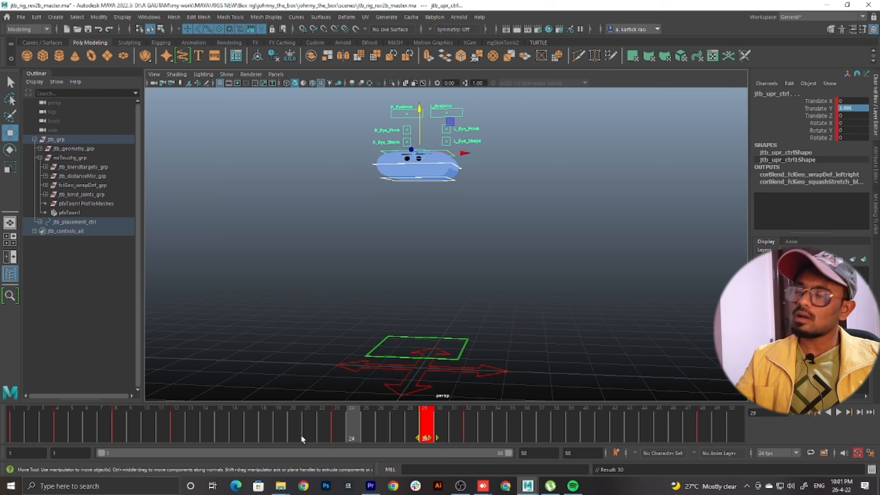
Move the box controls' keys from frame 23 to frame 24 so the squashed peak pose holds until frame 29
click(337, 426)
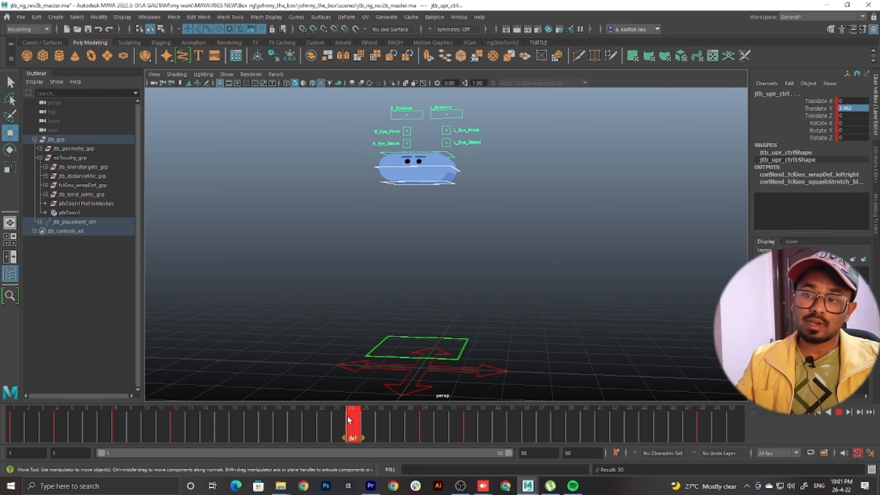
key(alt+v)
key(alt+v)
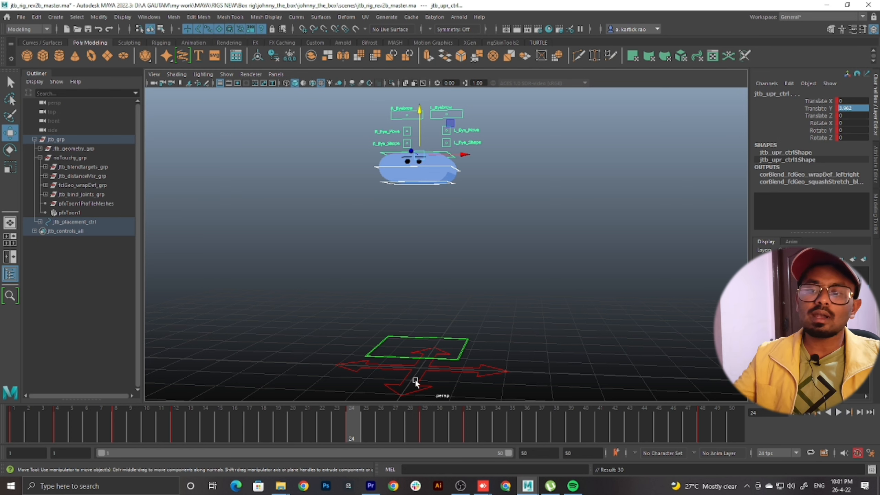
Scrub and play back the whole jump with the upper box control selected to check the peak hold and the landing stretch
key(alt+v)
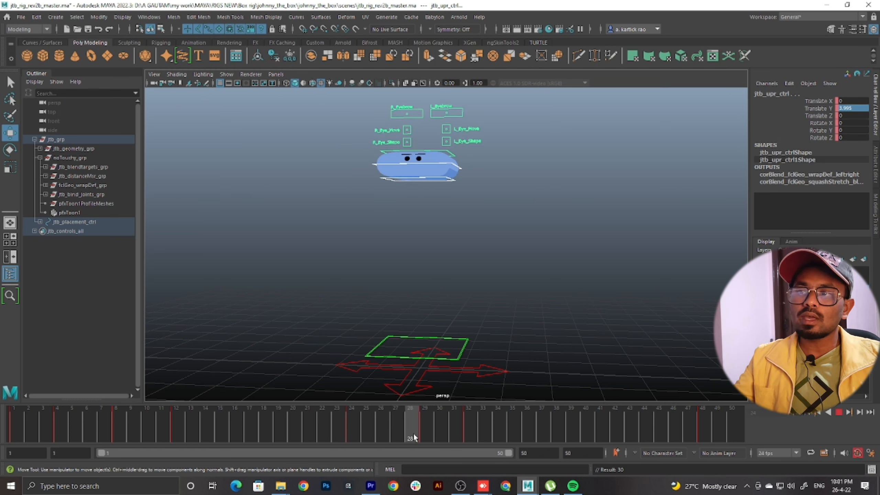
key(alt+v)
click(562, 162)
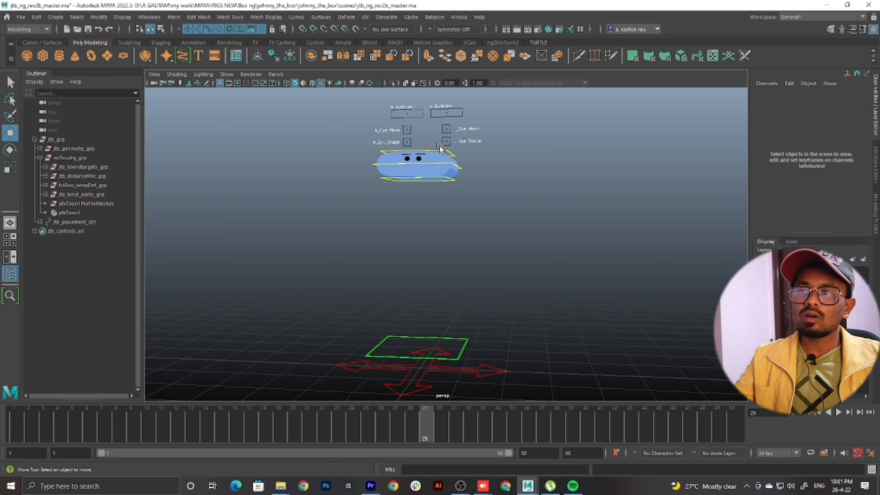
click(438, 149)
click(268, 427)
key(alt+v)
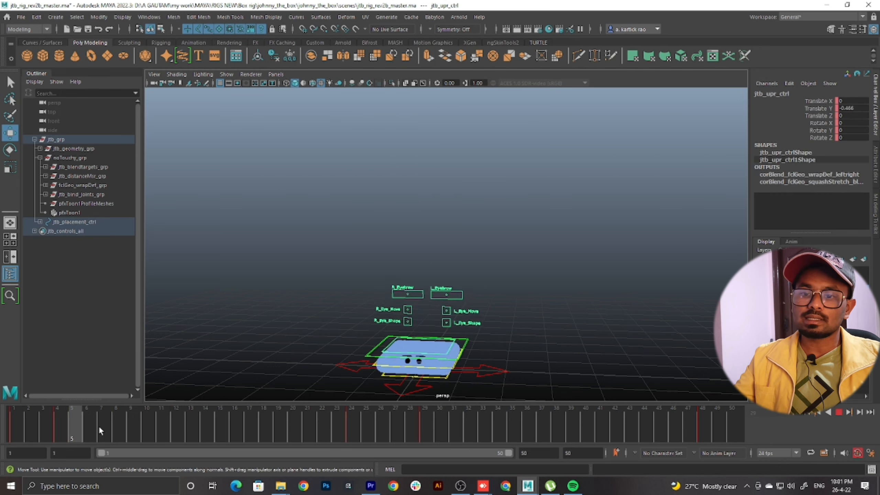
drag(361, 436, 718, 439)
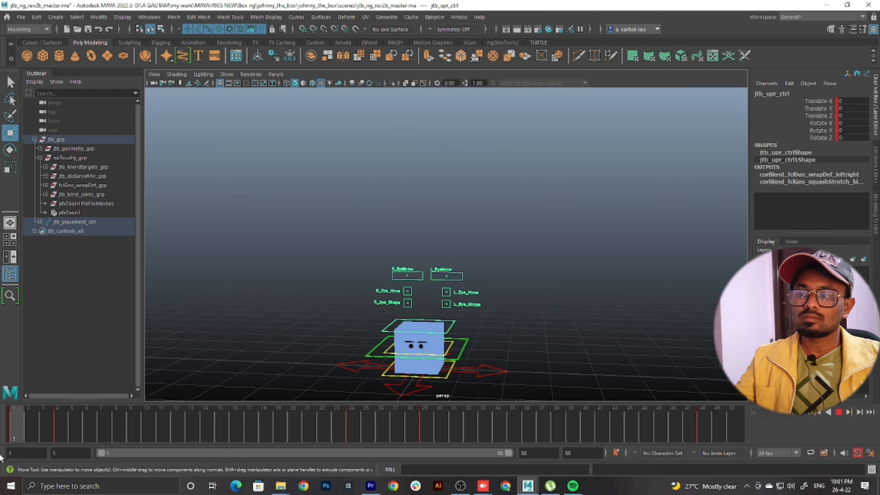
click(841, 413)
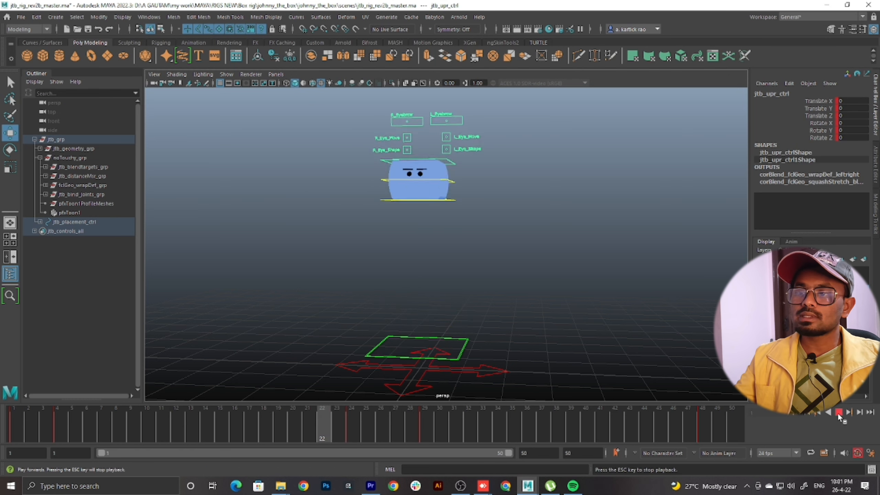
drag(77, 430, 427, 430)
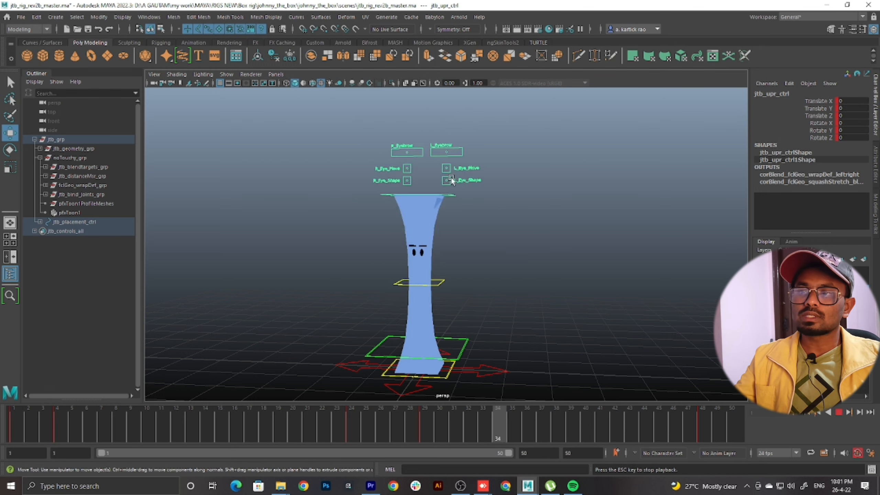
Stop playback and scrub the descent with the lower box control selected to examine its landing key at frame 32
click(840, 413)
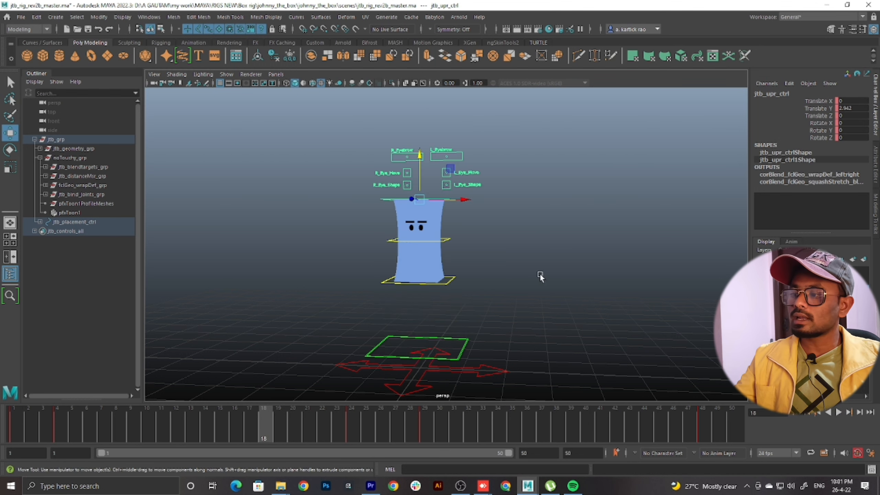
click(450, 280)
drag(395, 430, 447, 430)
drag(419, 429, 468, 437)
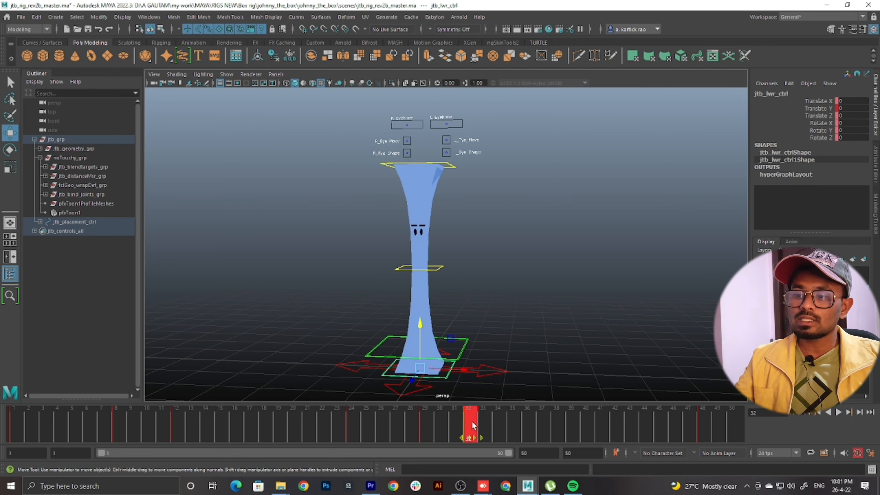
mouse_move(470, 422)
mouse_down()
mouse_move(430, 425)
mouse_move(472, 429)
mouse_up()
click(523, 150)
scroll(534, 146, down, 5)
Select all the box controls, move their landing keys from frame 32 to frame 37, and return to frame 1
drag(560, 133, 221, 431)
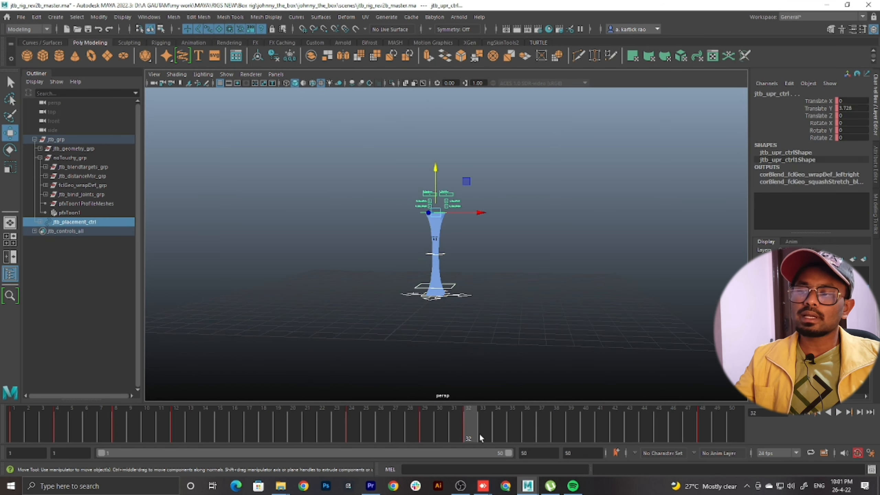
click(424, 429)
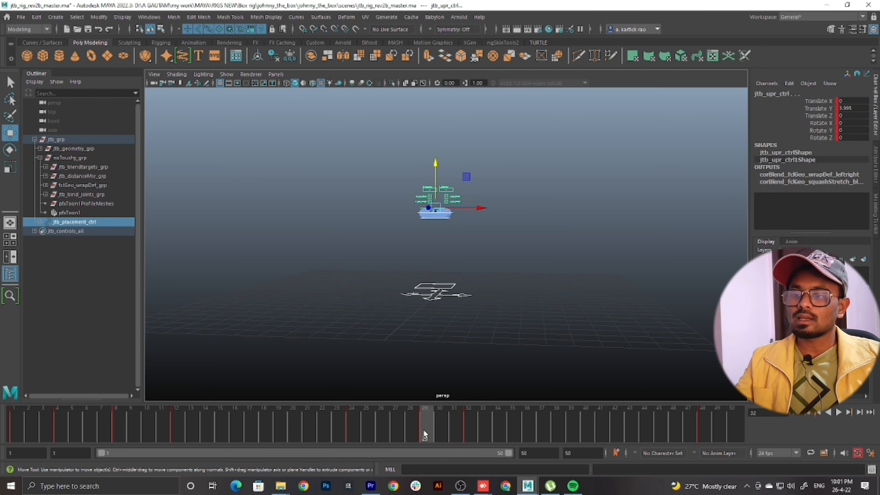
drag(424, 429, 472, 427)
double_click(470, 424)
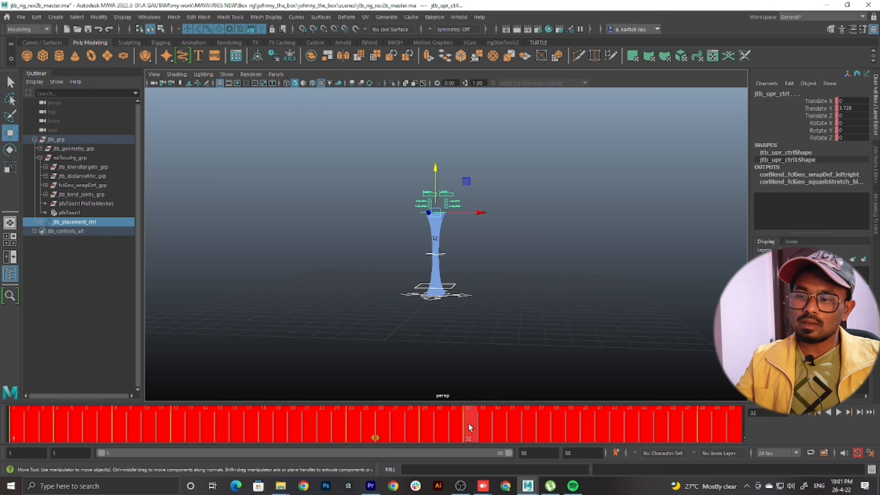
shift+click(469, 424)
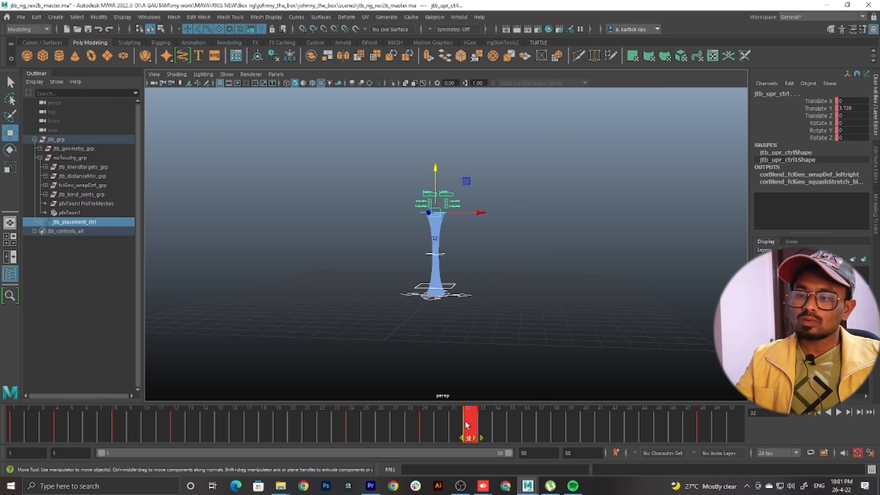
drag(470, 426, 16, 433)
scroll(431, 344, up, 8)
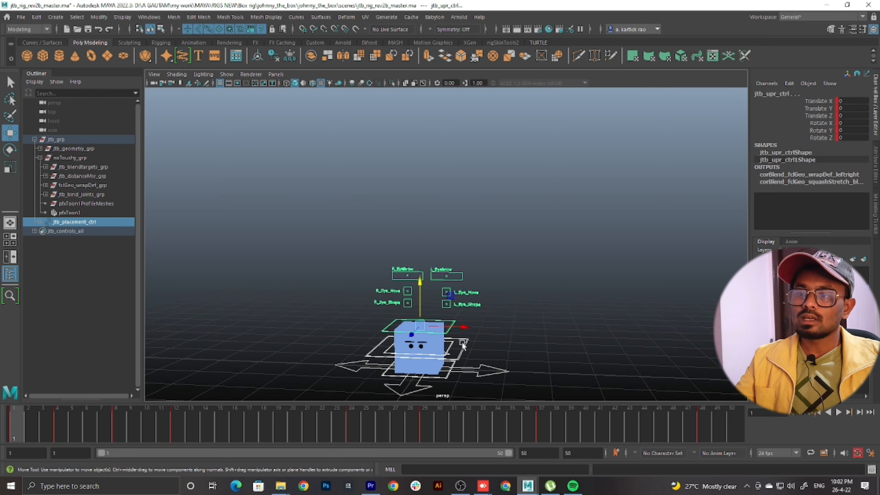
Play back the whole jump from frame 1 and scrub through the takeoff to check the timing from a lower view
drag(409, 333, 472, 293)
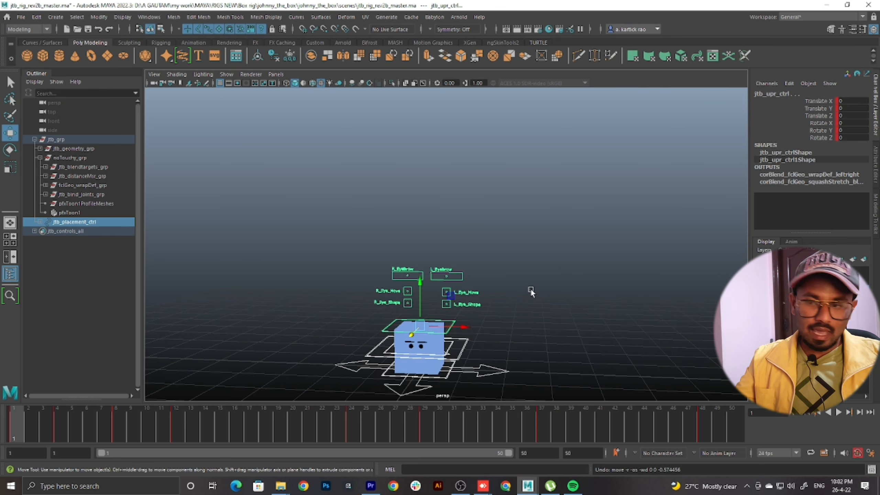
click(531, 288)
alt+middle_drag(530, 288, 525, 266)
alt+drag(526, 267, 537, 296)
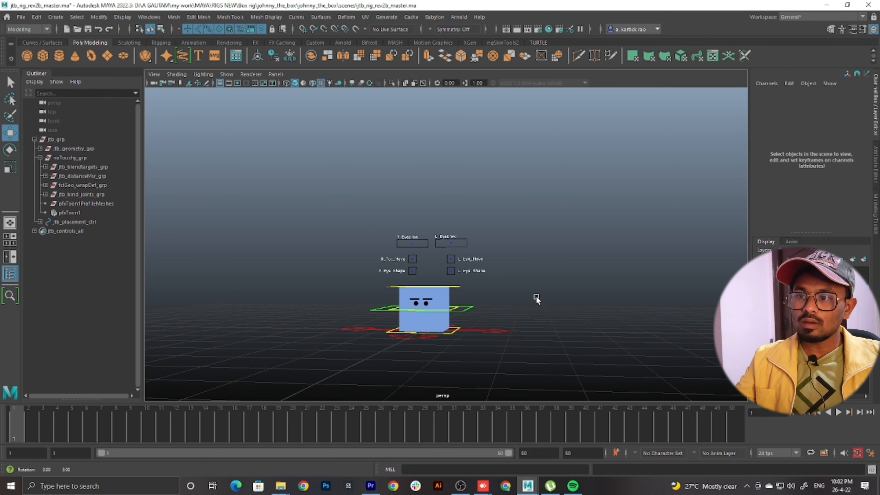
drag(163, 435, 15, 434)
alt+middle_drag(628, 279, 622, 299)
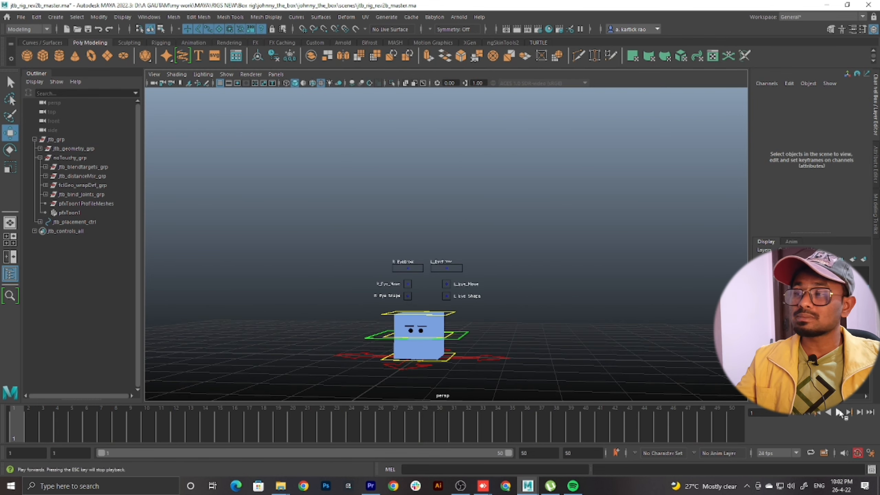
key(alt+v)
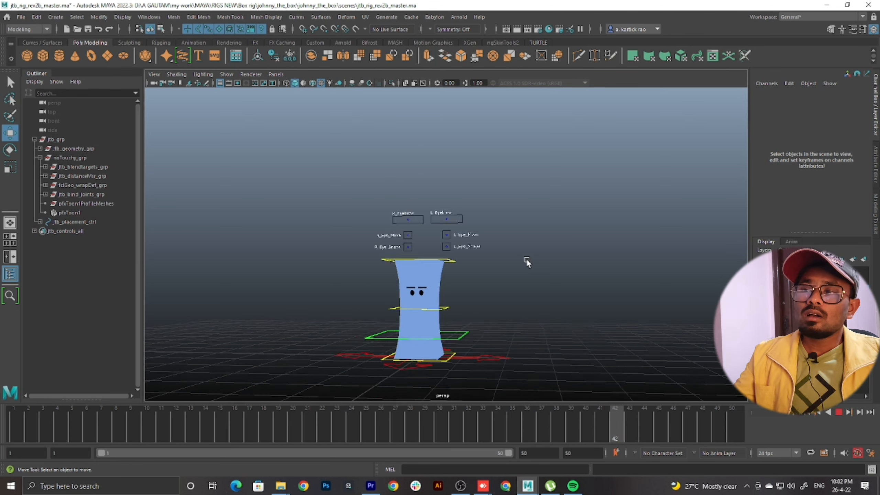
key(Escape)
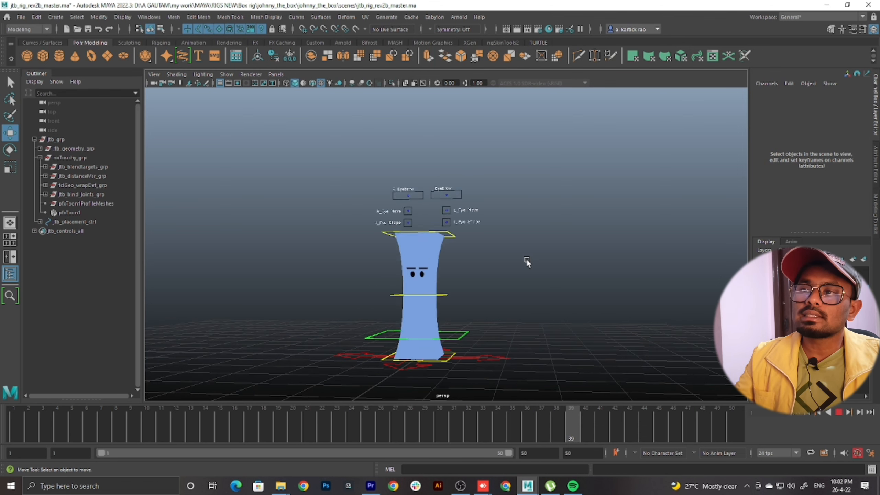
click(840, 413)
click(14, 418)
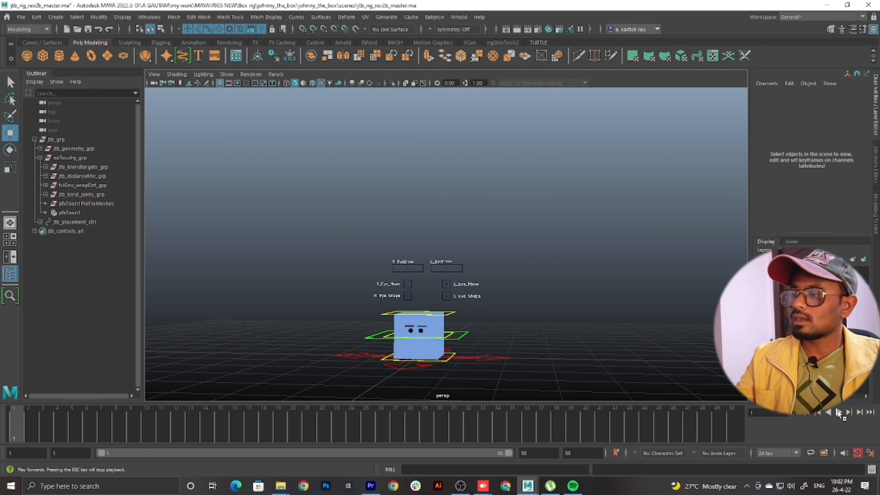
click(839, 413)
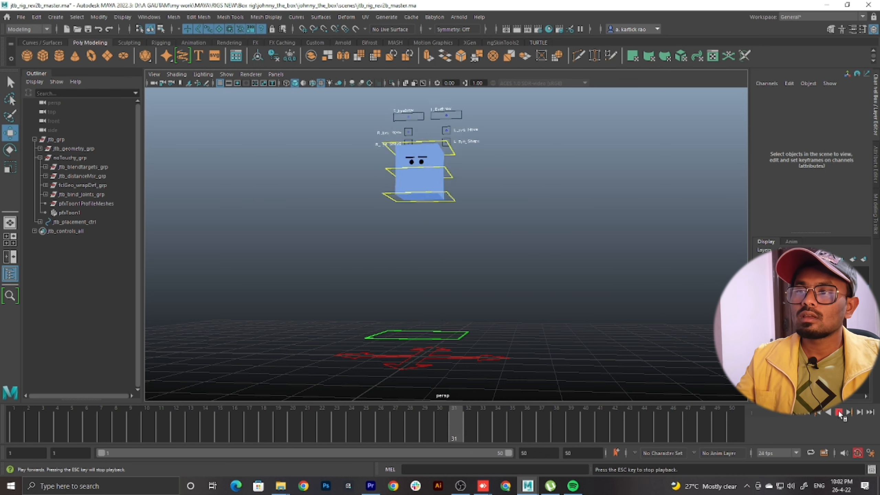
mouse_move(433, 410)
mouse_down()
mouse_move(1, 447)
mouse_move(557, 443)
mouse_move(0, 465)
mouse_move(89, 437)
mouse_move(324, 434)
mouse_move(95, 464)
mouse_move(215, 463)
mouse_move(103, 478)
mouse_move(215, 475)
mouse_up()
Shift all the box controls' keys from frame 24 onward five frames earlier, so the peak squash starts at frame 19
click(444, 315)
click(471, 245)
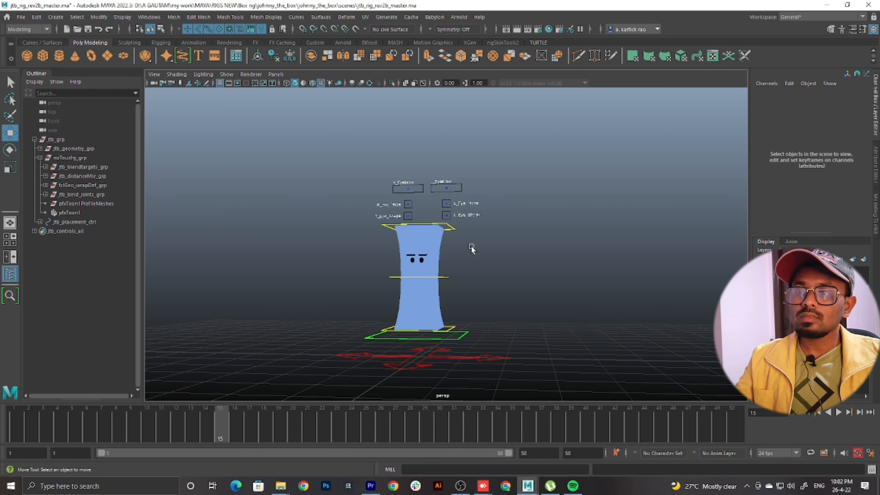
click(451, 228)
drag(231, 406, 356, 422)
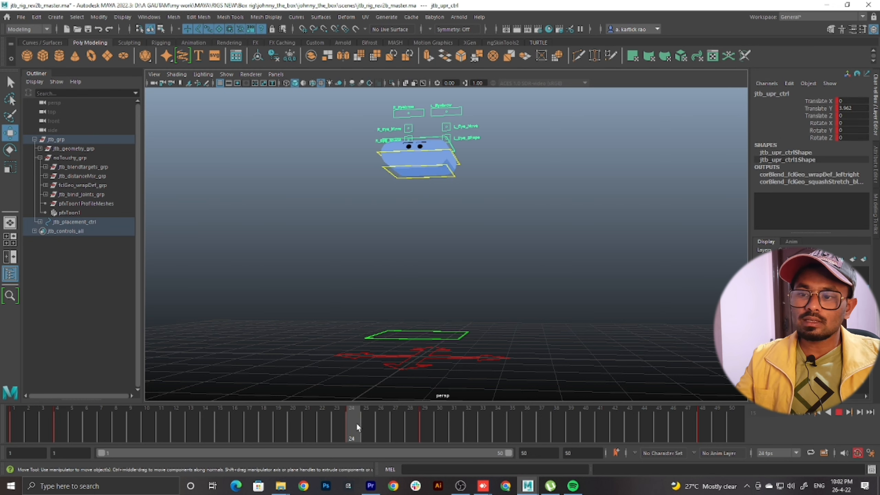
scroll(460, 191, down, 1)
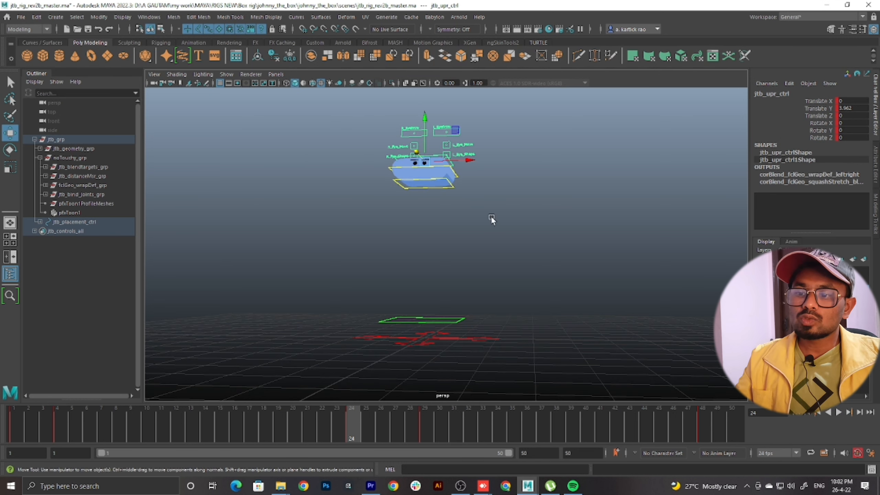
scroll(517, 170, down, 2)
drag(536, 130, 224, 399)
shift+drag(348, 428, 735, 427)
drag(537, 435, 472, 444)
Play back the jump from frame 1 to check the earlier peak and landing timing
drag(163, 434, 4, 451)
scroll(540, 305, up, 3)
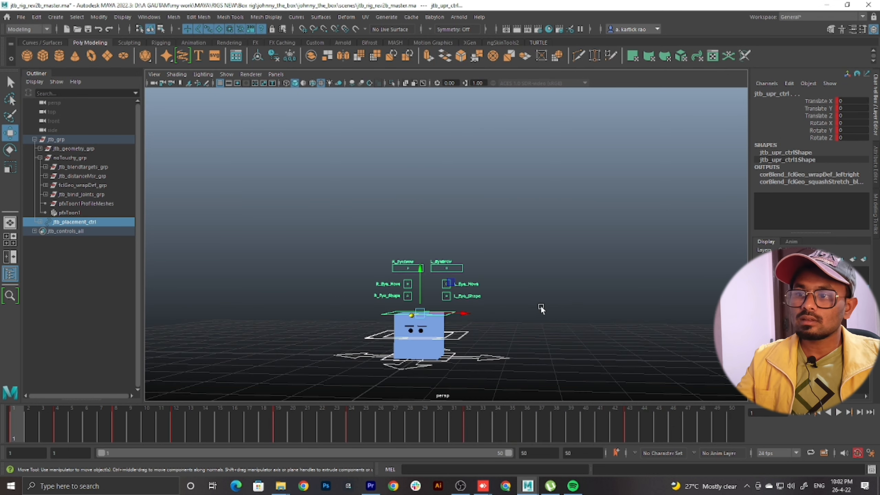
click(840, 412)
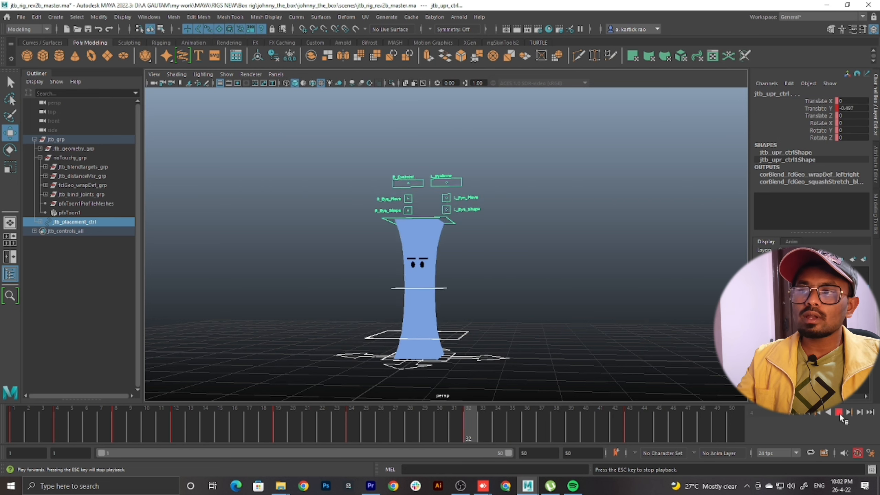
click(839, 412)
Raise the upper box control about 1.27 cm at frame 24 to soften the peak squash, and key it
drag(285, 413, 353, 417)
alt+drag(392, 281, 511, 268)
click(492, 157)
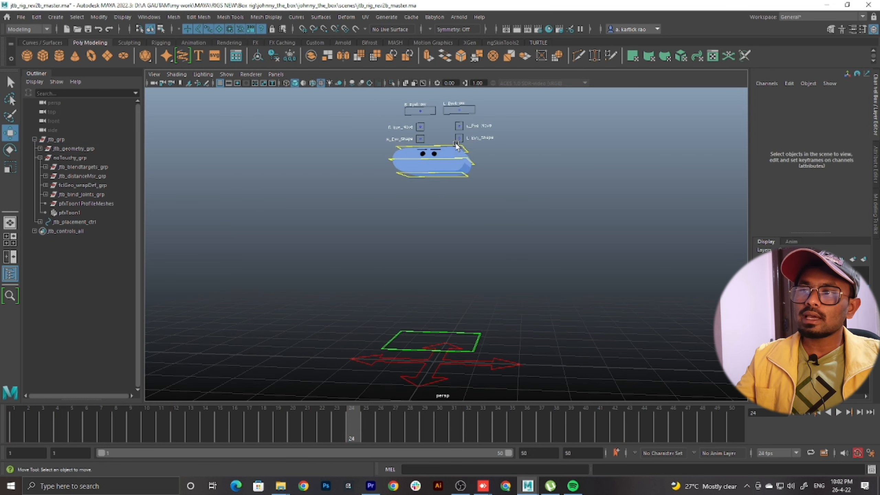
click(428, 144)
click(431, 126)
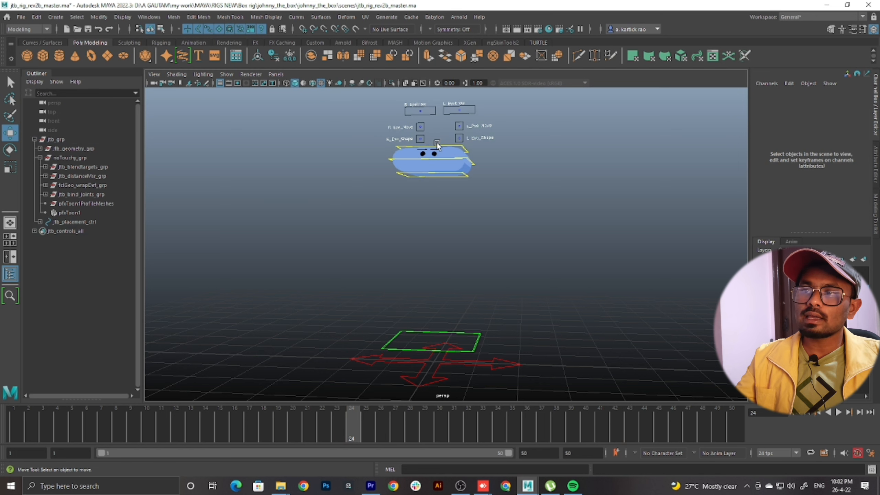
click(436, 141)
drag(434, 139, 436, 130)
key(s)
Play back the jump from frame 1 and scrub to frame 31 to check the peak squash and the fall
drag(277, 429, 13, 469)
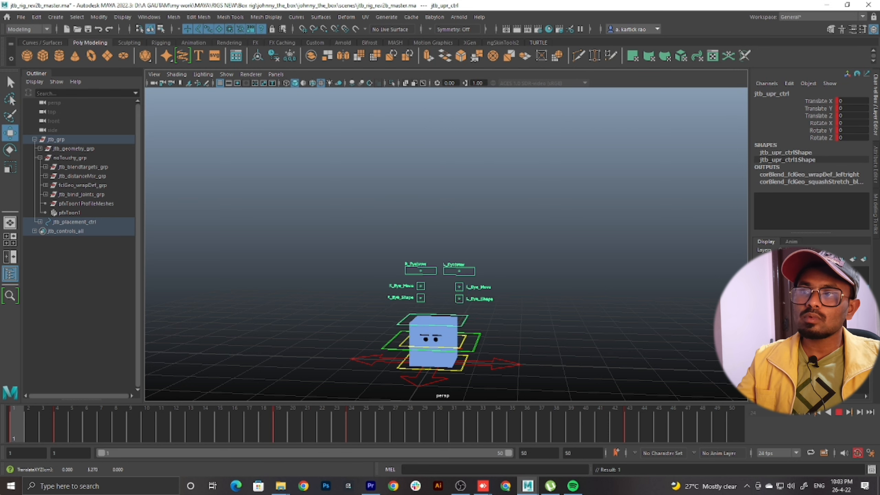
click(840, 417)
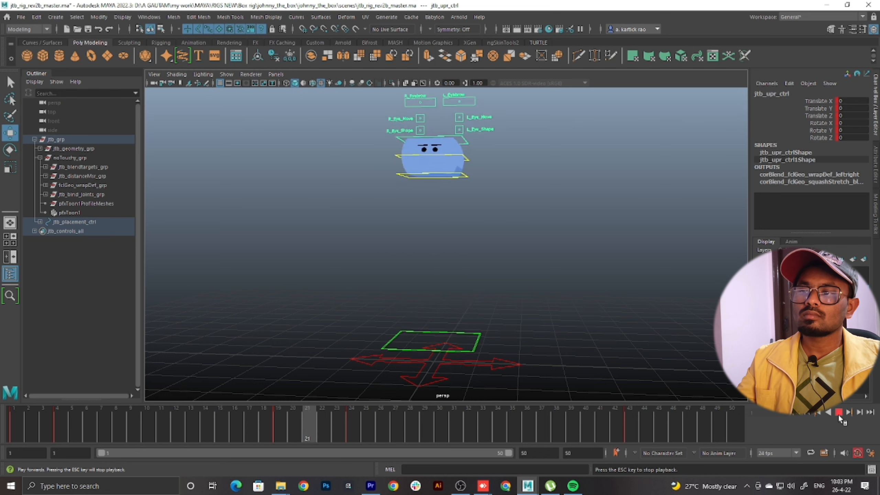
click(841, 414)
drag(62, 425, 1, 418)
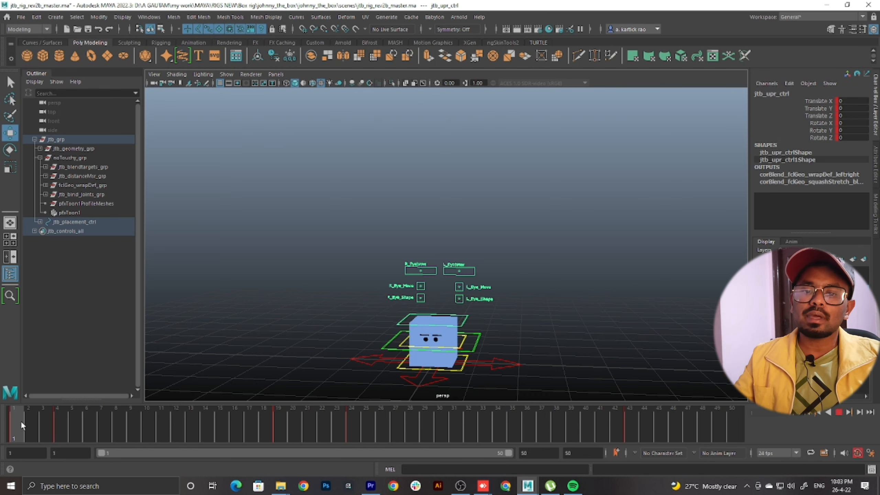
drag(21, 421, 455, 411)
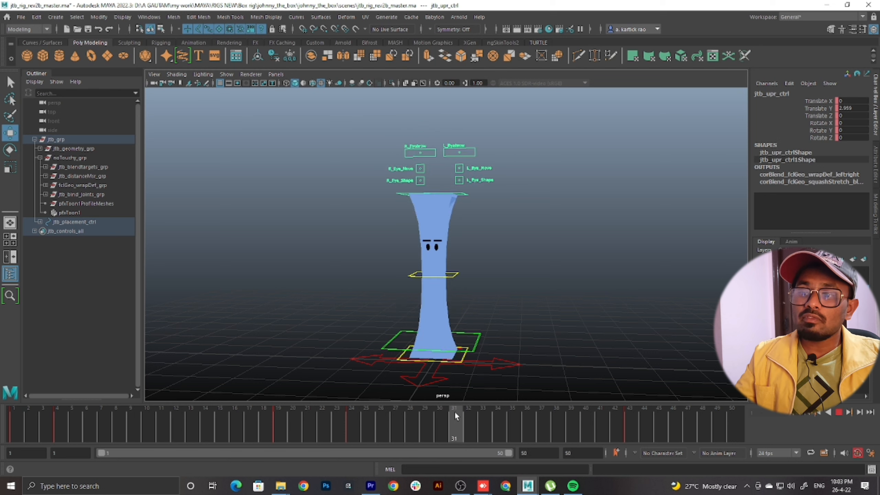
Move the lower box control's landing key from frame 32 to frame 28 and play back the result
click(463, 355)
drag(460, 415, 474, 436)
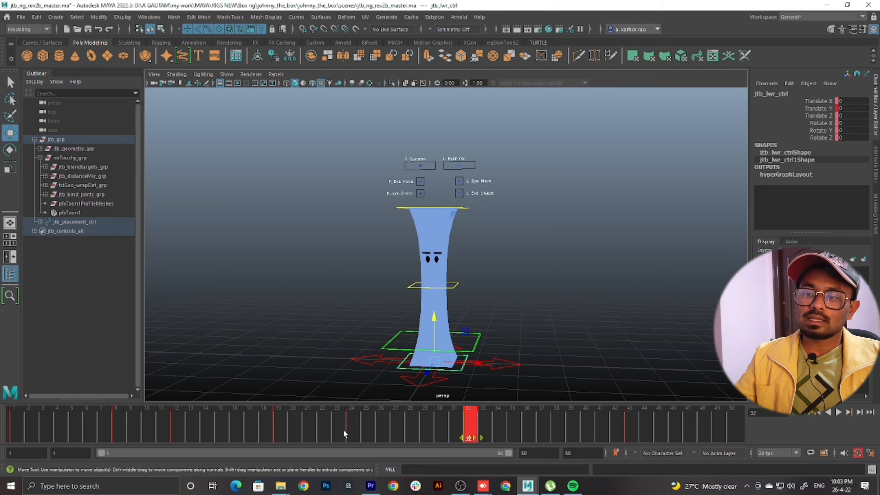
click(364, 424)
drag(380, 422, 410, 423)
double_click(471, 421)
key(alt+v)
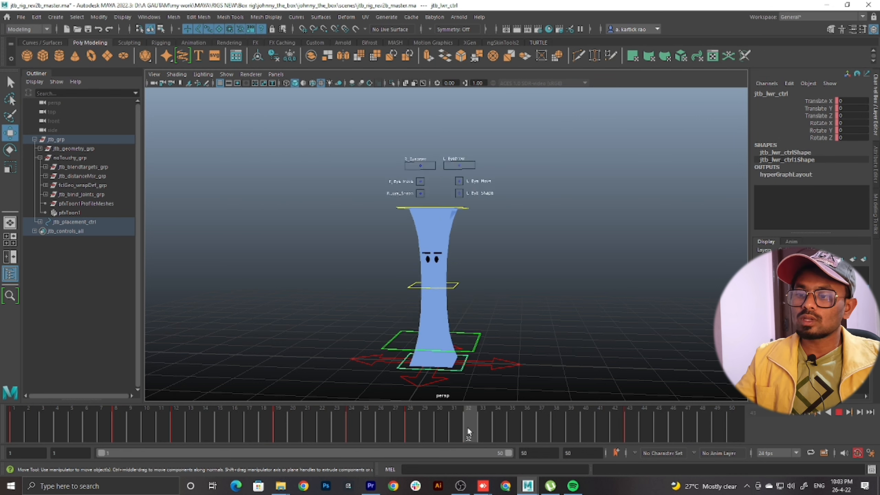
Move the lower box control's final key from frame 43 to frame 35 and play back the jump
key(alt+v)
shift+drag(631, 421, 2, 431)
key(alt+v)
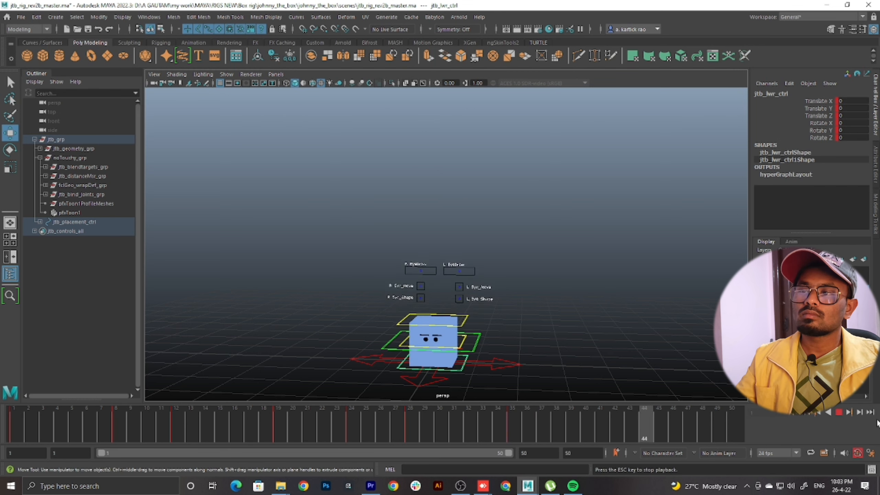
click(838, 412)
Move the lower box control's final key from frame 35 to frame 32, scrub the fall, and play back the jump
drag(354, 400, 354, 396)
mouse_move(368, 424)
mouse_down()
mouse_move(509, 436)
mouse_move(397, 439)
mouse_move(513, 441)
mouse_up()
shift+click(511, 422)
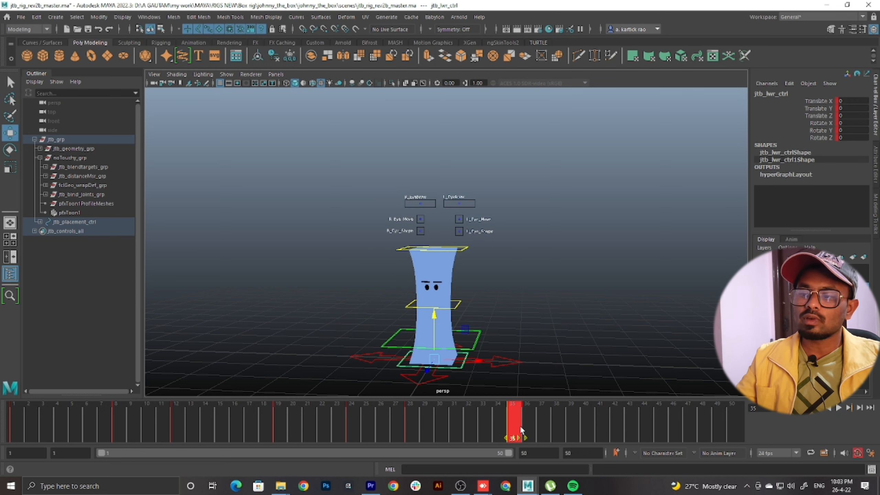
drag(515, 428, 471, 427)
drag(358, 429, 471, 431)
key(alt+v)
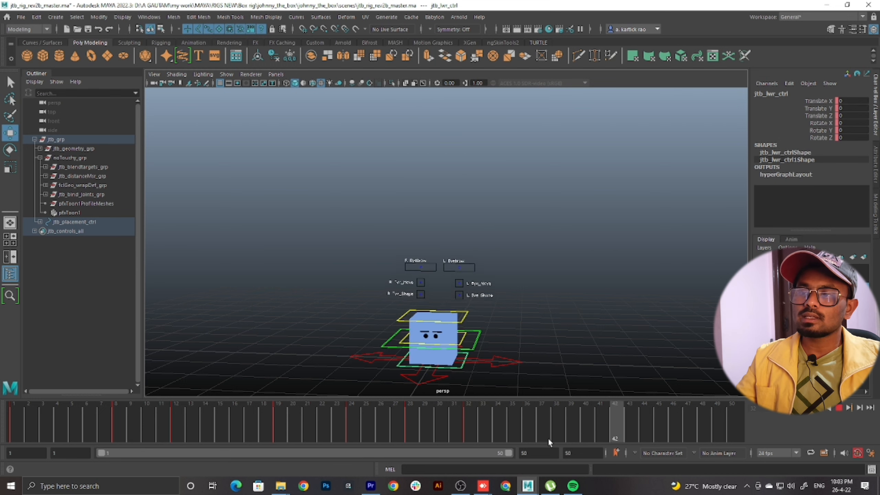
click(841, 410)
Move the upper box control's final key from frame 43 to frame 35, then play back the jump
scroll(581, 246, down, 4)
drag(558, 129, 326, 353)
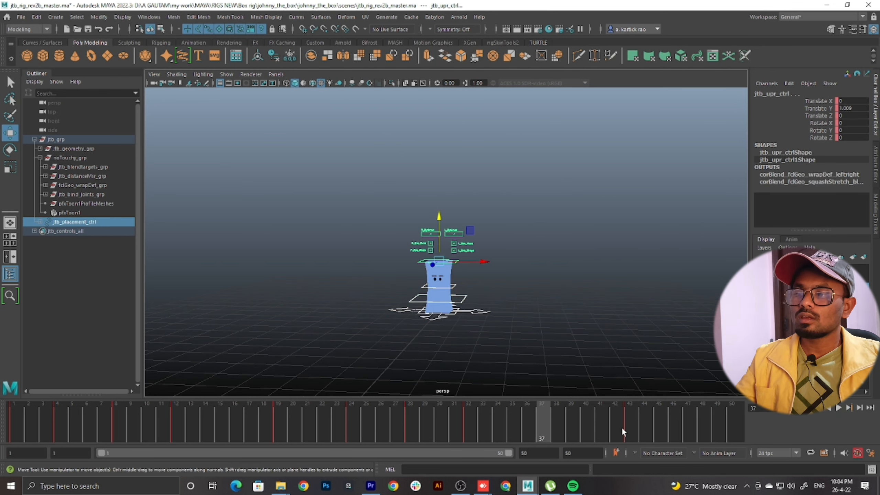
mouse_move(622, 430)
mouse_down()
mouse_move(512, 430)
mouse_move(630, 438)
mouse_up()
scroll(523, 332, up, 4)
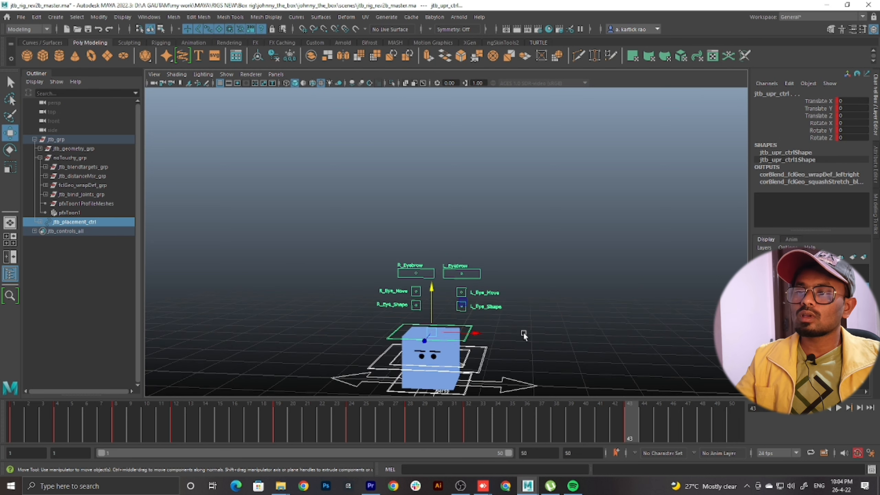
click(524, 333)
click(467, 339)
scroll(660, 373, down, 2)
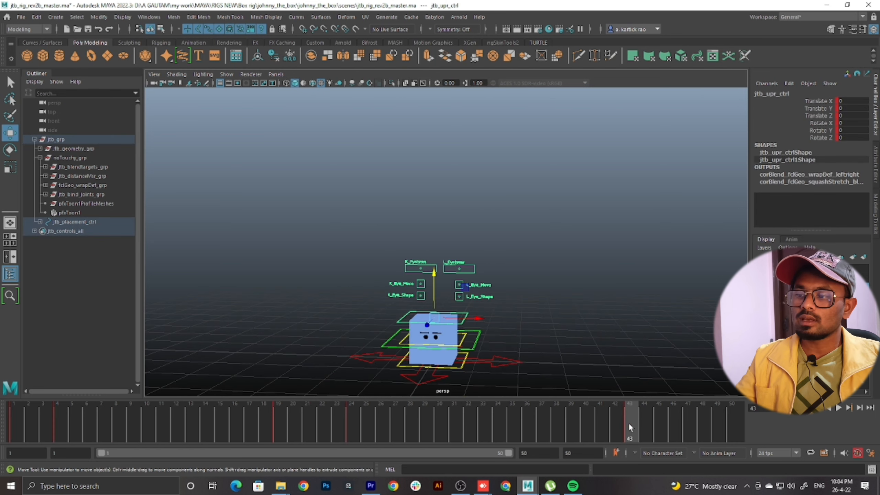
shift+click(629, 422)
drag(627, 422, 511, 426)
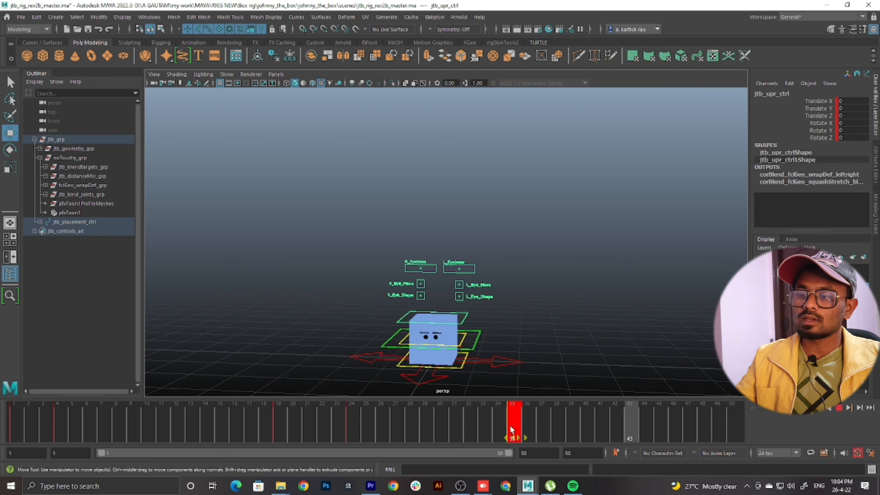
drag(219, 421, 516, 447)
key(alt+shift+v)
click(837, 409)
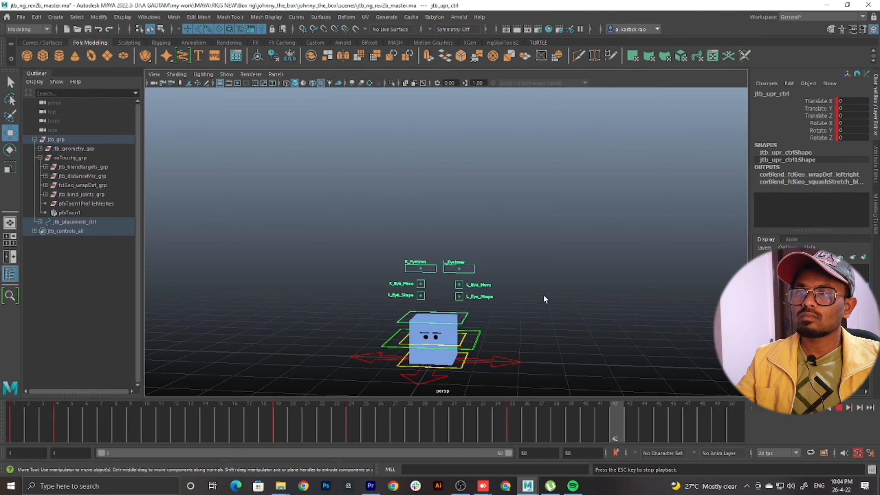
Play back the jump and examine the stretched peak pose at frame 26 and the landing at frame 35
scroll(543, 297, down, 3)
scroll(543, 296, up, 3)
alt+drag(566, 285, 568, 261)
alt+middle_drag(568, 261, 557, 268)
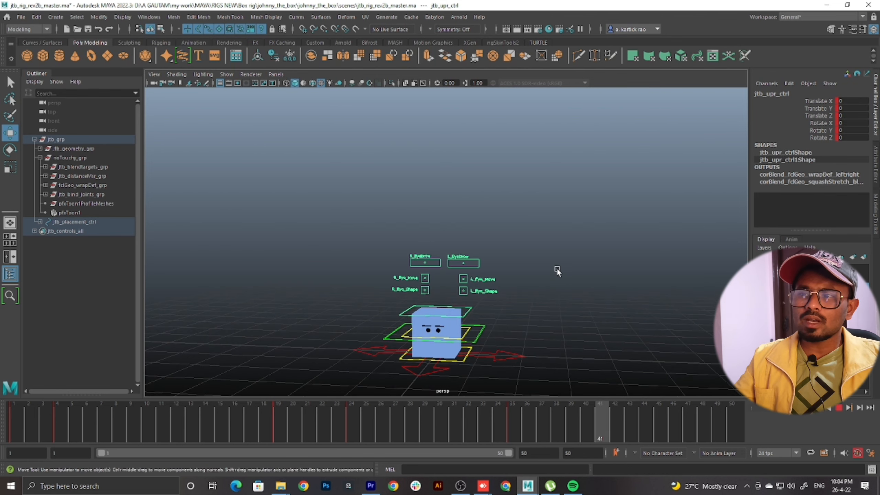
alt+drag(557, 267, 556, 266)
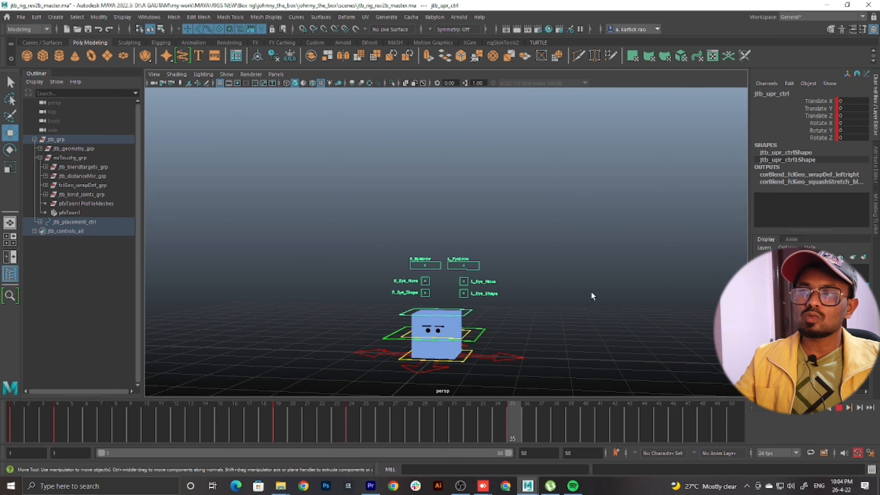
click(839, 408)
click(519, 419)
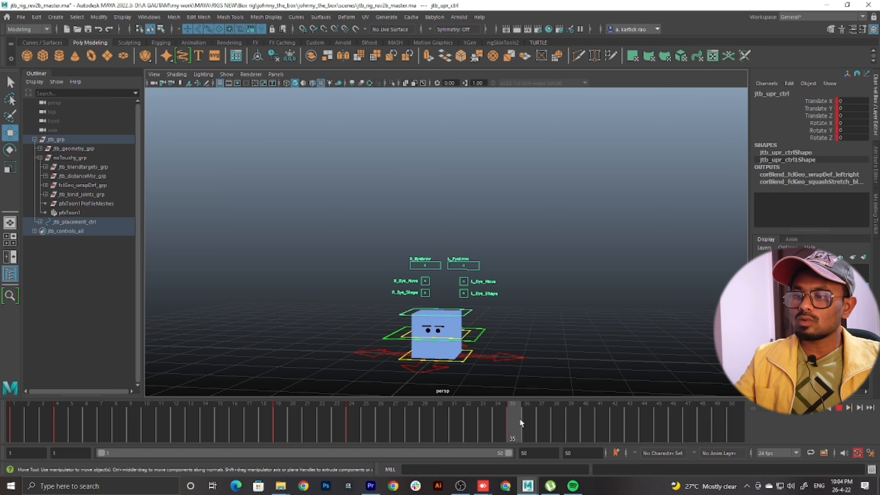
key(alt+v)
click(395, 430)
key(alt+v)
click(384, 431)
key(alt+v)
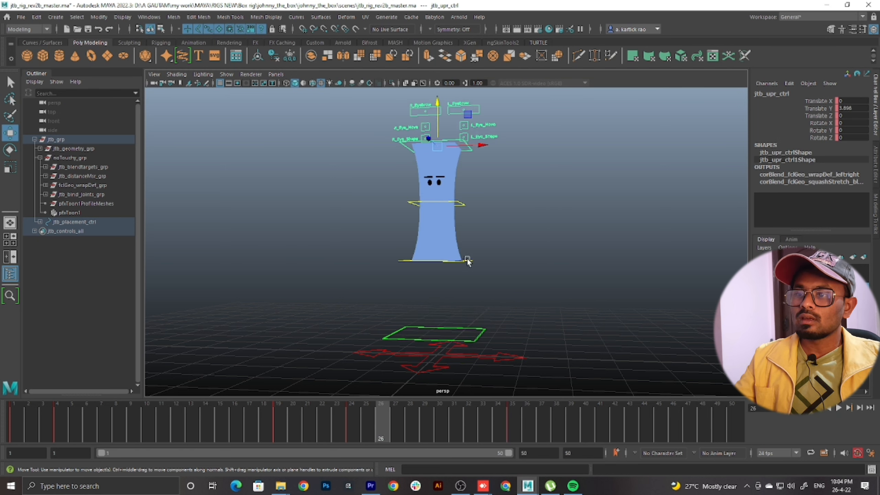
click(466, 260)
click(470, 149)
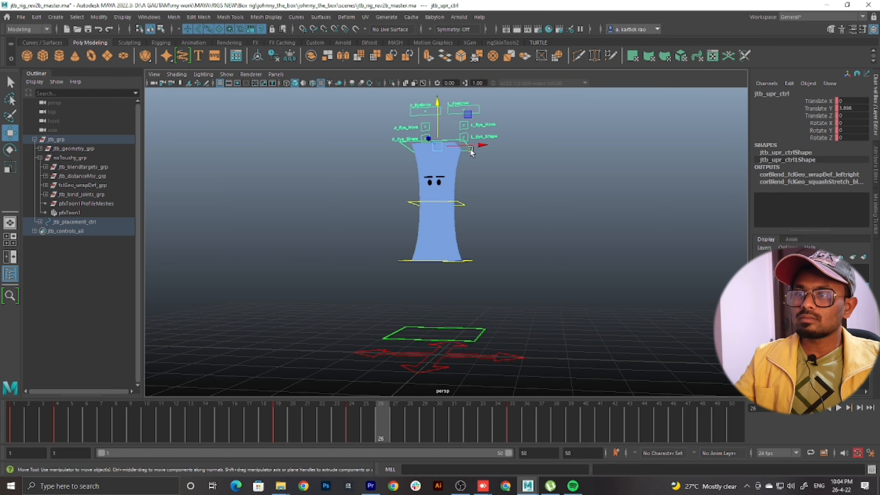
Duplicate the landing key of all rig controls so the resting pose is keyed at frames 35 and 40, and play back the jump
mouse_move(508, 417)
mouse_down()
mouse_move(467, 429)
mouse_move(368, 421)
mouse_move(522, 409)
mouse_move(492, 426)
mouse_move(456, 427)
mouse_move(513, 427)
mouse_up()
drag(566, 196, 204, 396)
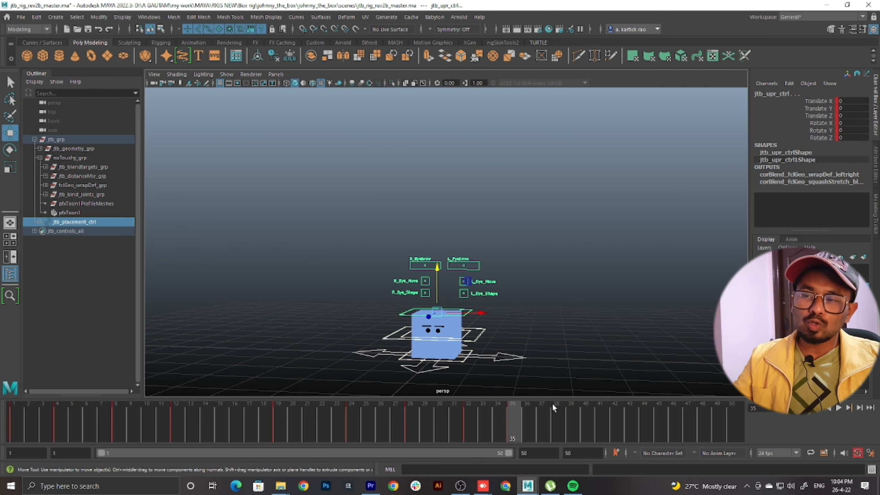
key(s)
mouse_move(515, 421)
mouse_down()
mouse_move(498, 430)
mouse_move(510, 432)
mouse_up()
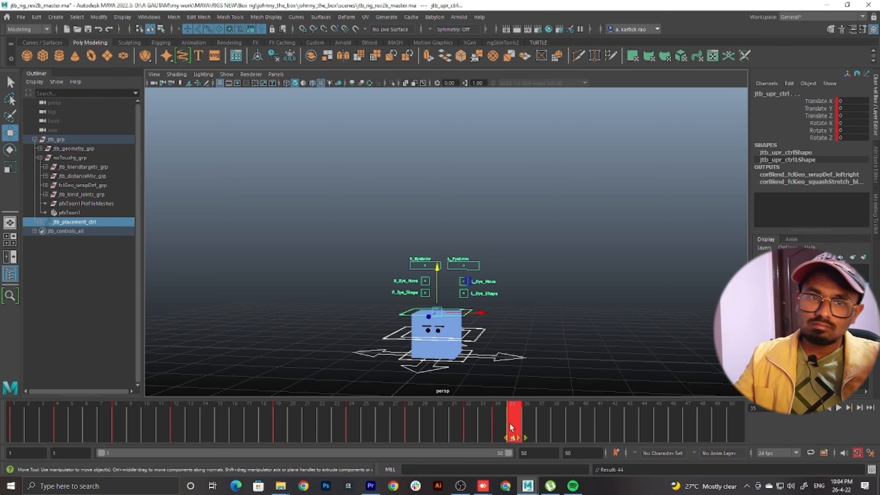
drag(511, 426, 588, 427)
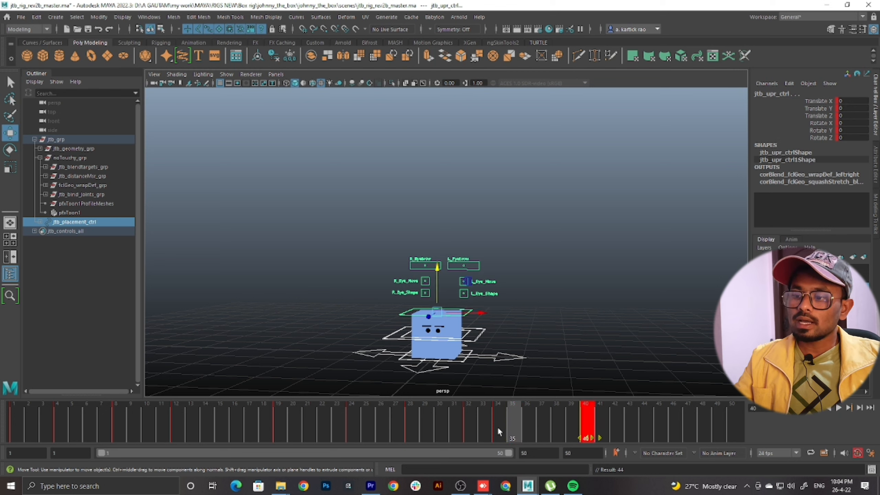
key(alt+v)
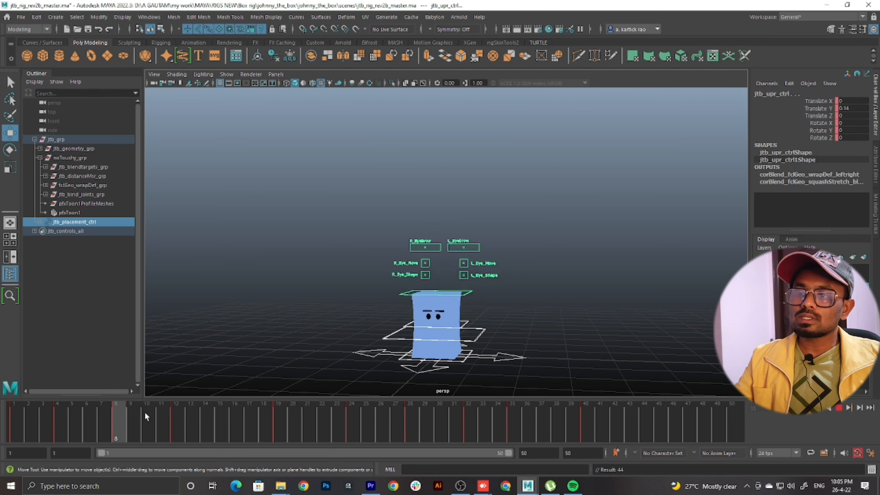
key(Escape)
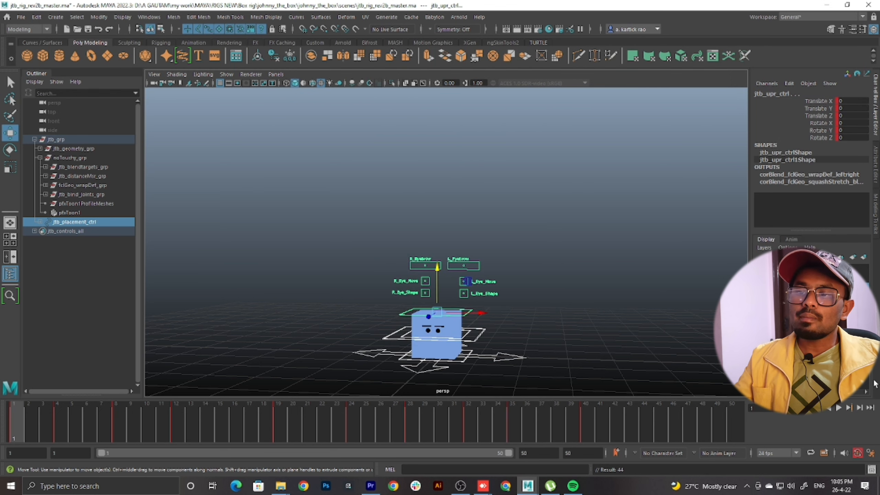
click(840, 409)
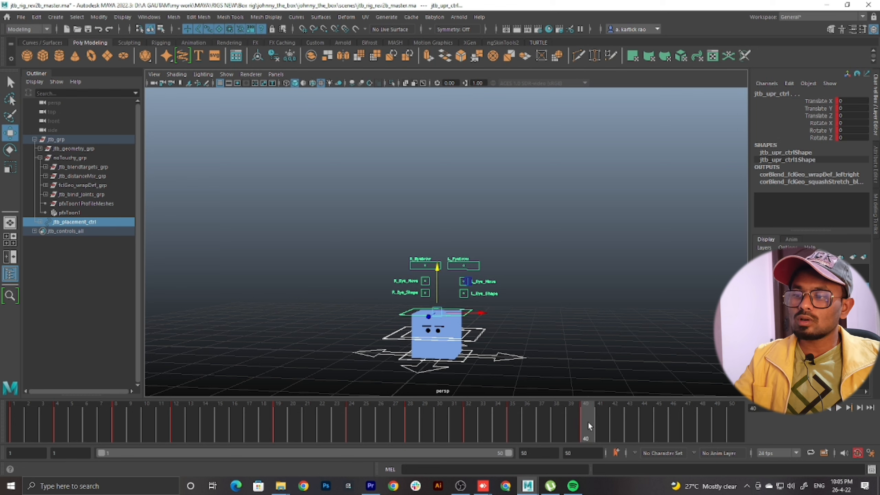
Squash the box at frame 35 by lowering the upper control to Translate Y -0.374, and play back the landing
click(607, 289)
click(469, 314)
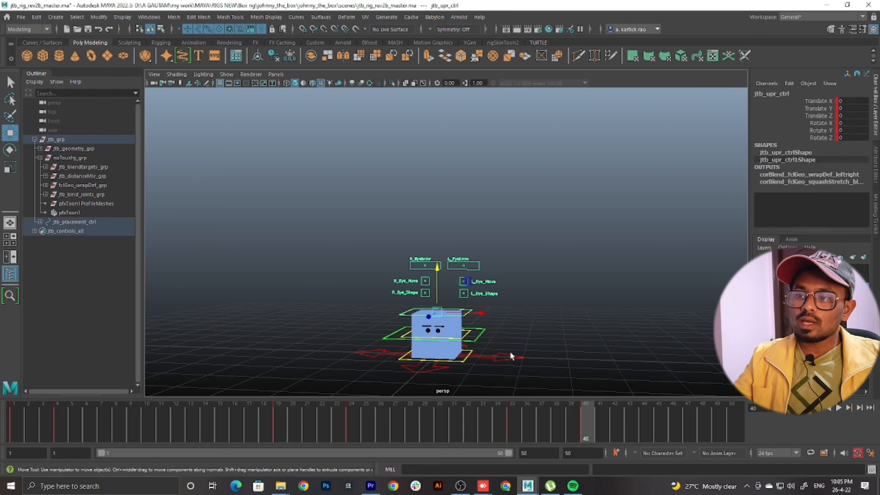
drag(540, 421, 512, 416)
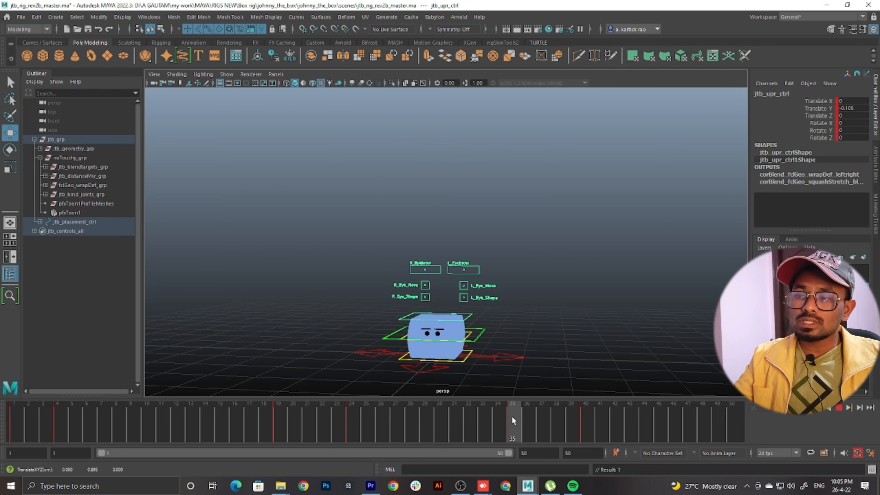
drag(437, 273, 438, 284)
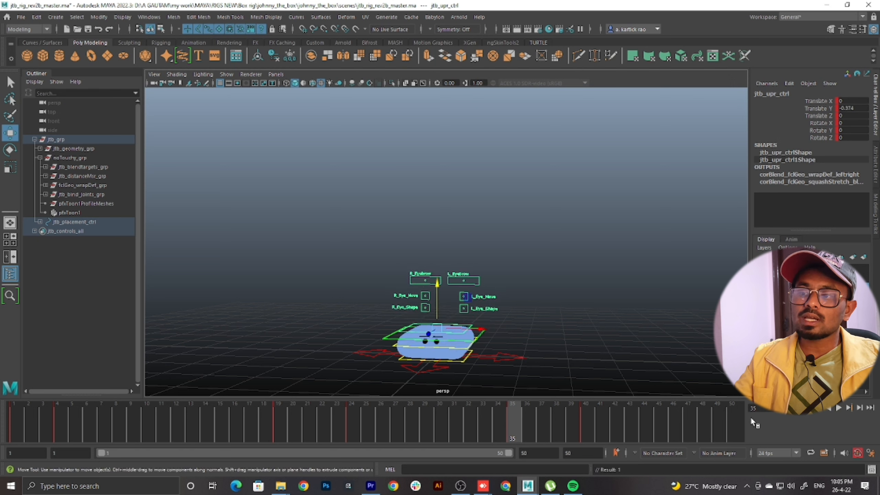
drag(14, 423, 0, 423)
click(839, 409)
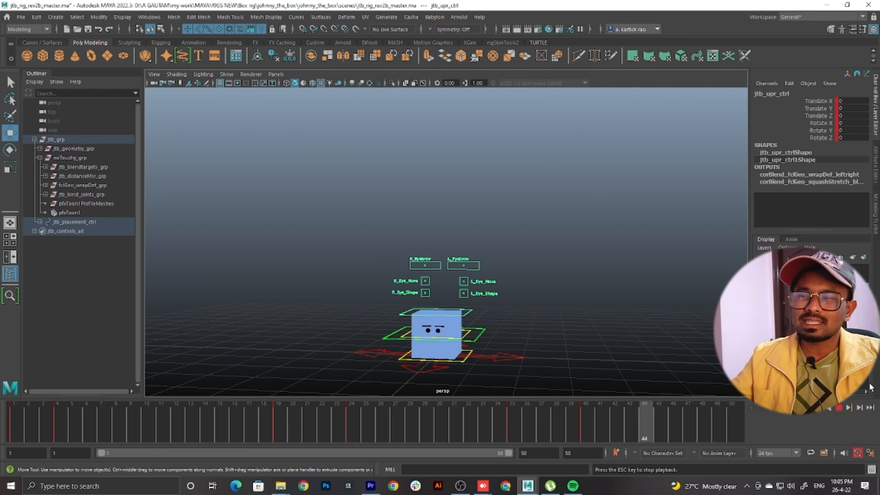
click(488, 412)
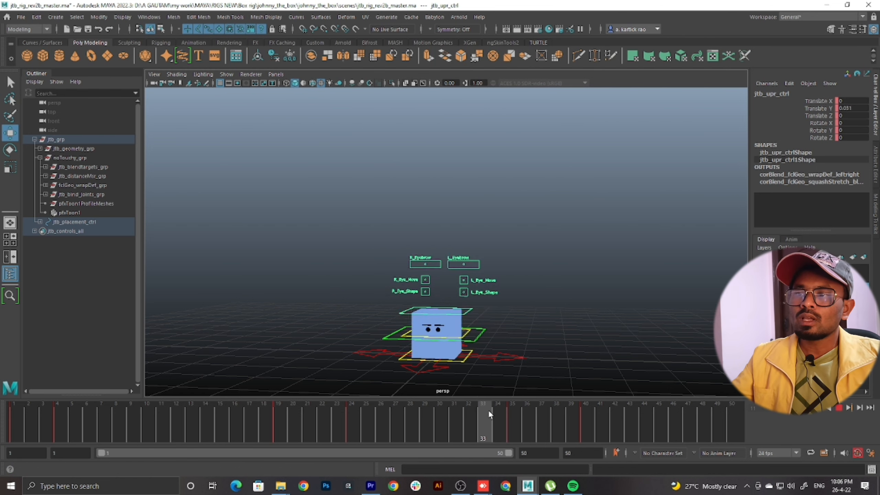
Duplicate the frame 40 key of all rig controls so the resting pose is keyed at frames 40 and 44
drag(639, 410, 585, 419)
drag(590, 173, 236, 460)
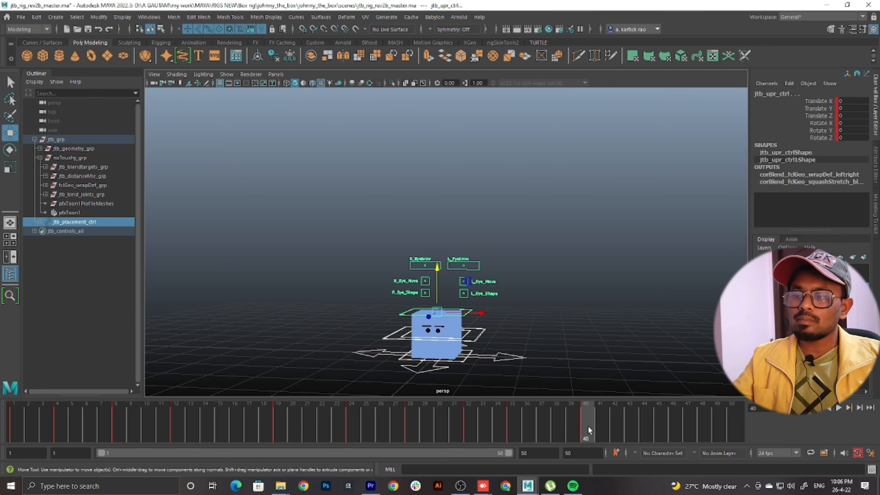
key(s)
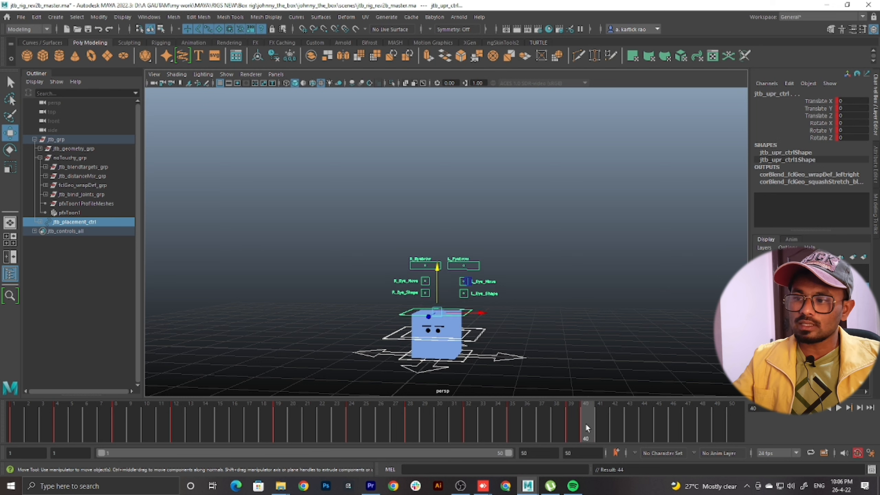
shift+click(586, 423)
drag(588, 418, 661, 416)
shift+click(628, 421)
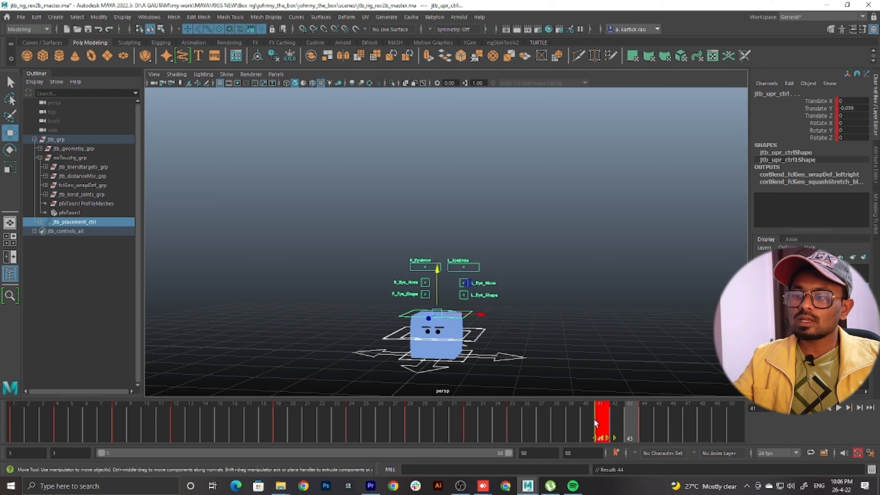
click(586, 424)
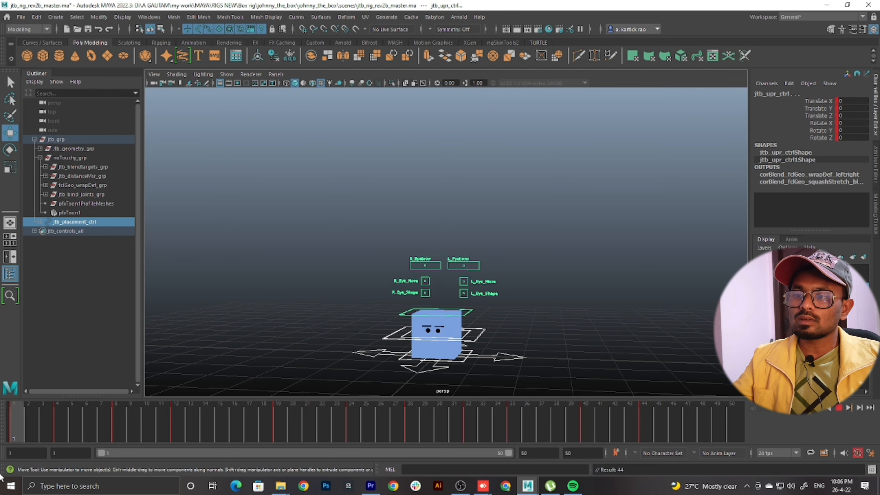